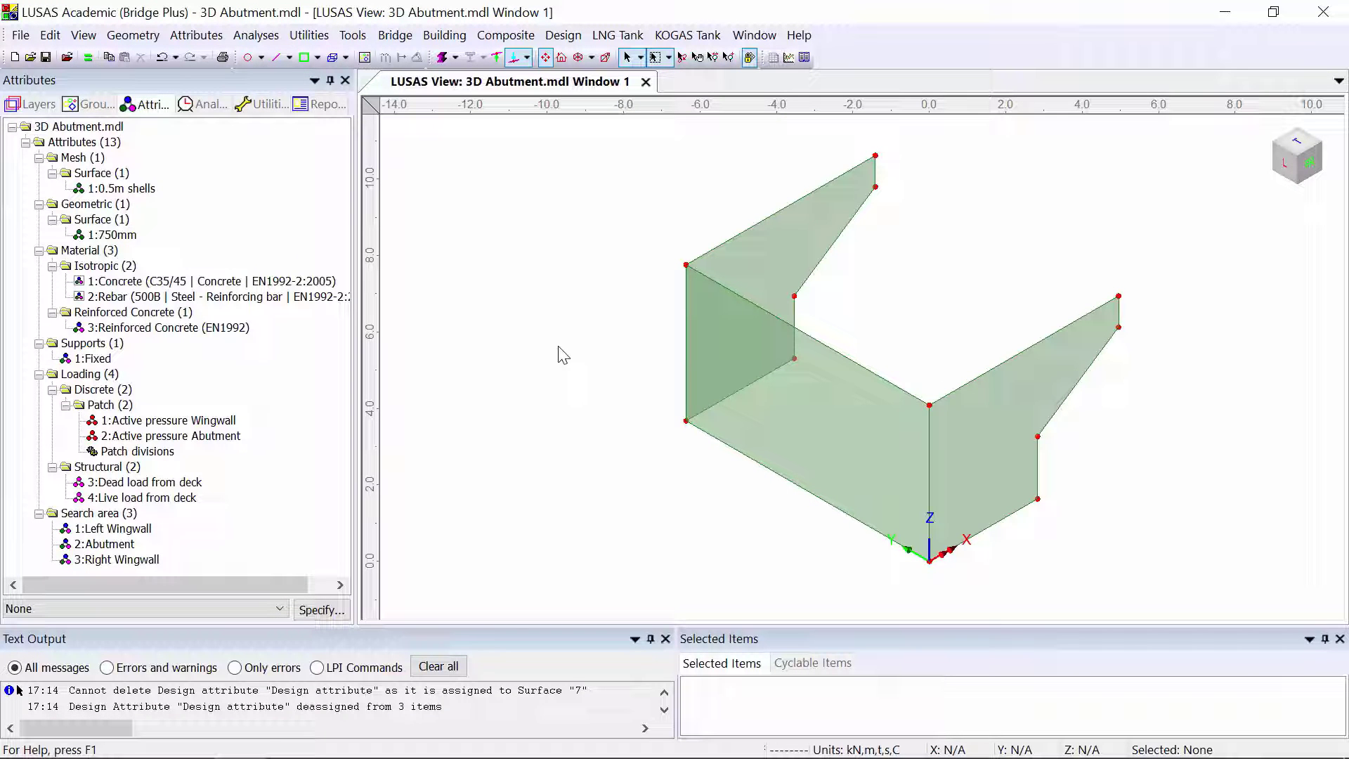
# - Show the Analyses tree with the basic SLS and ULS design combinations
pyautogui.click(189, 106)
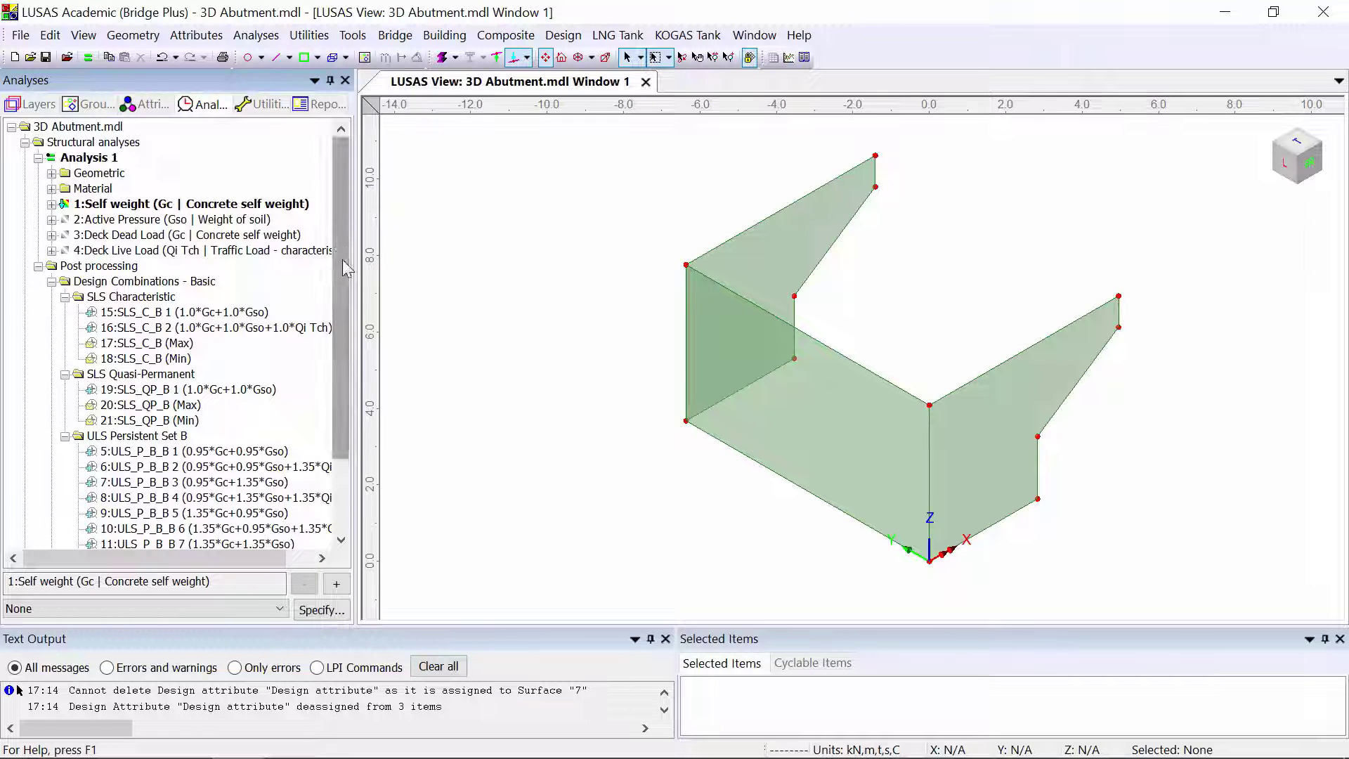
pyautogui.scroll(-2, 341, 263)
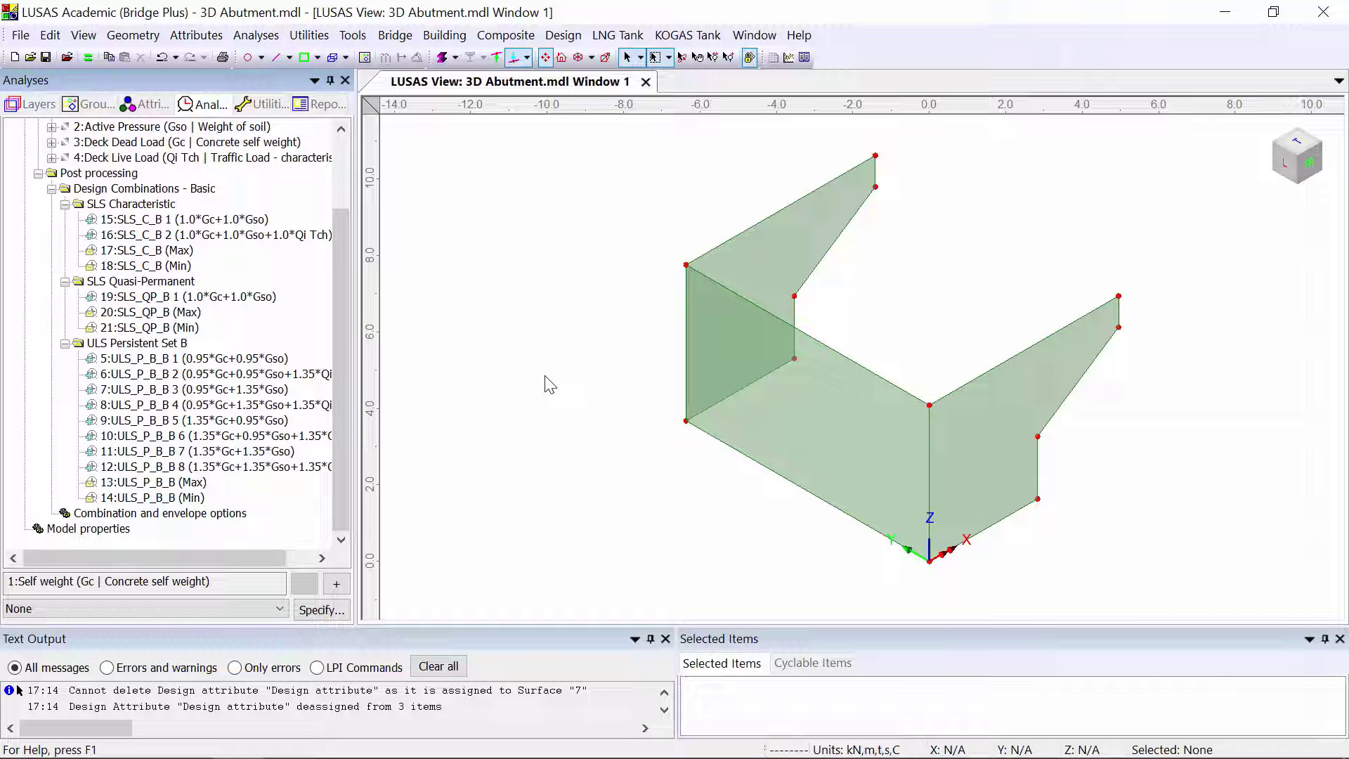
# - Enable UK RC slab/wall design to BS EN 1992-2:2005/NA:2007
pyautogui.click(563, 34)
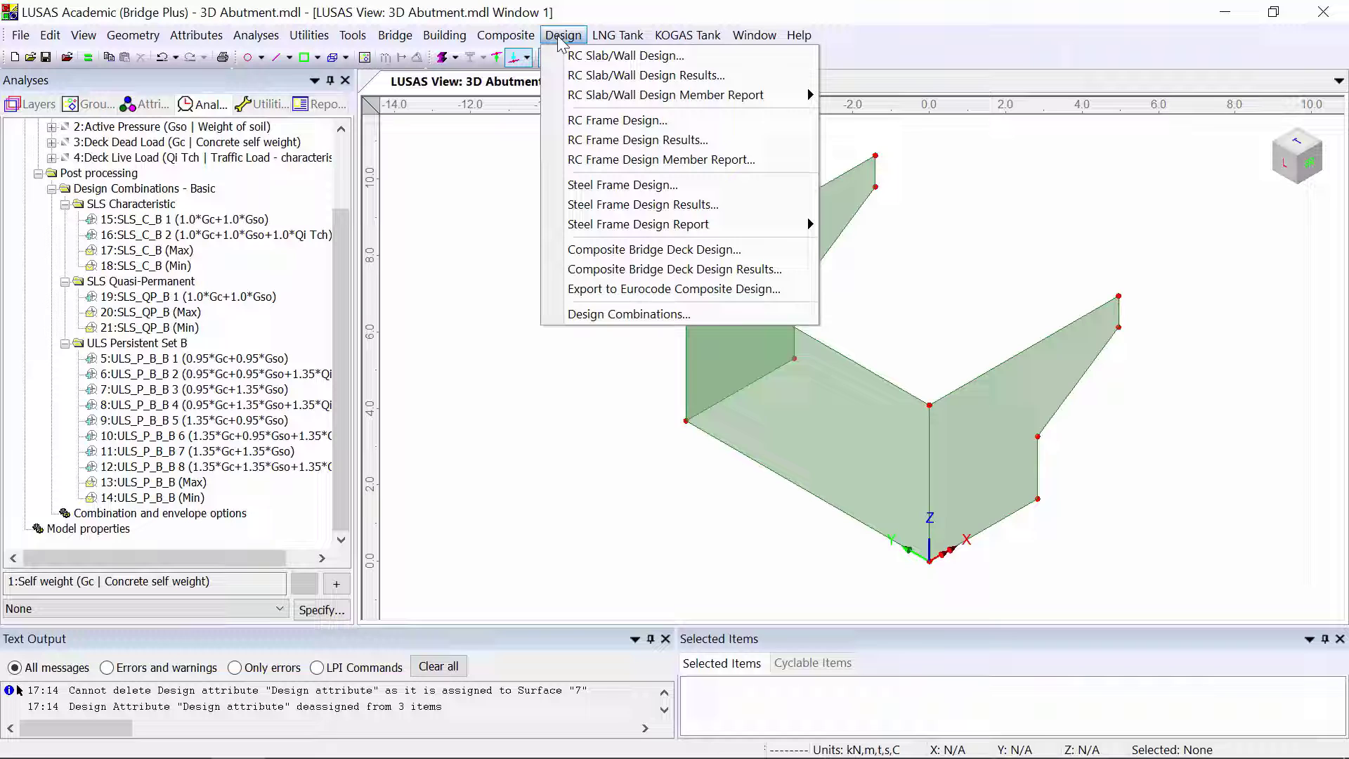
pyautogui.click(587, 64)
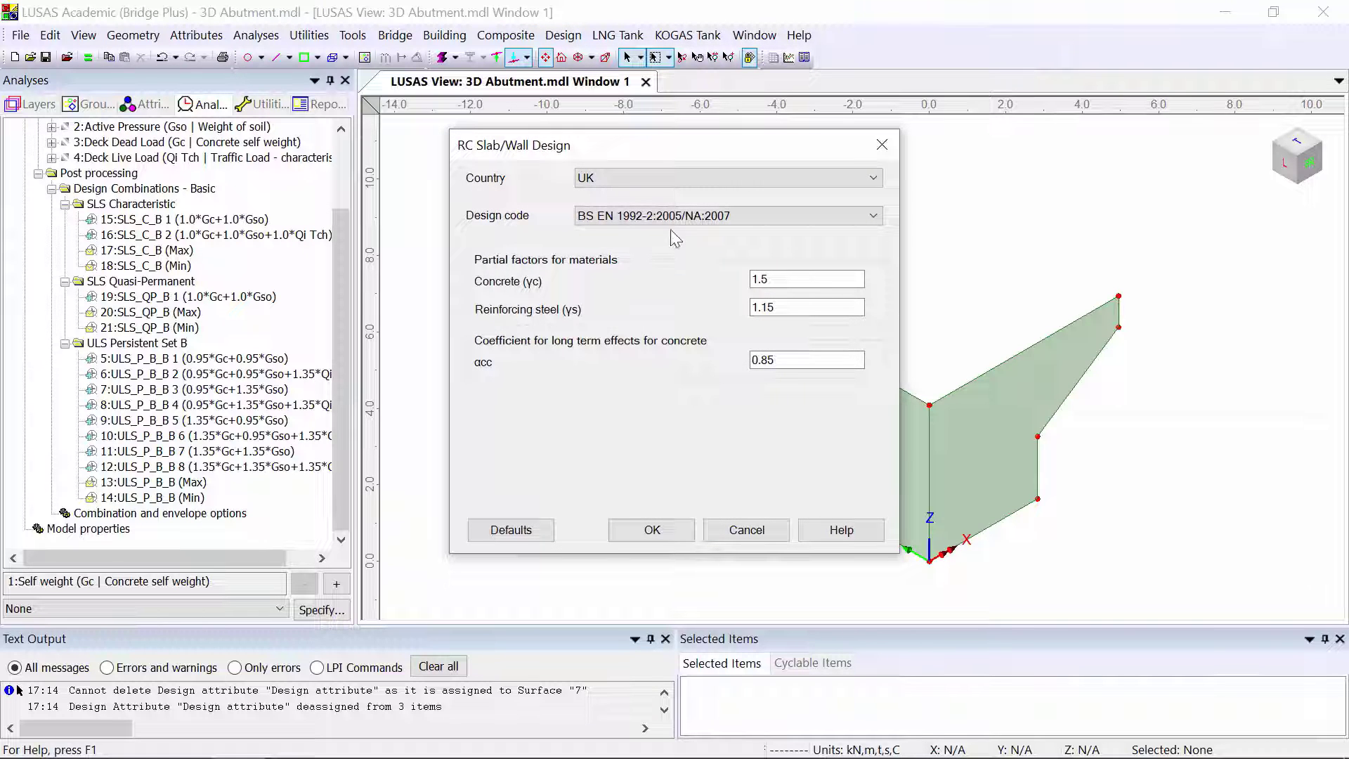
pyautogui.click(666, 180)
pyautogui.click(665, 175)
pyautogui.click(676, 217)
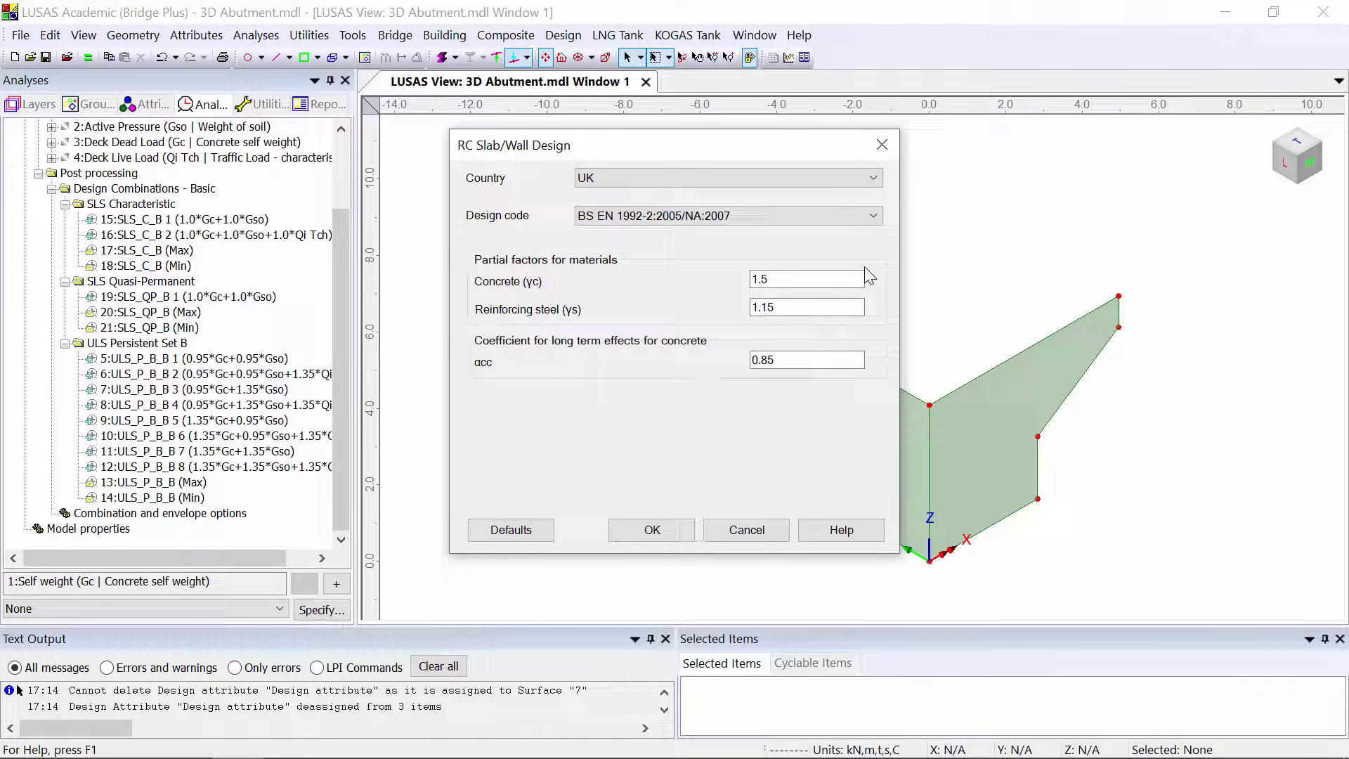
pyautogui.click(653, 531)
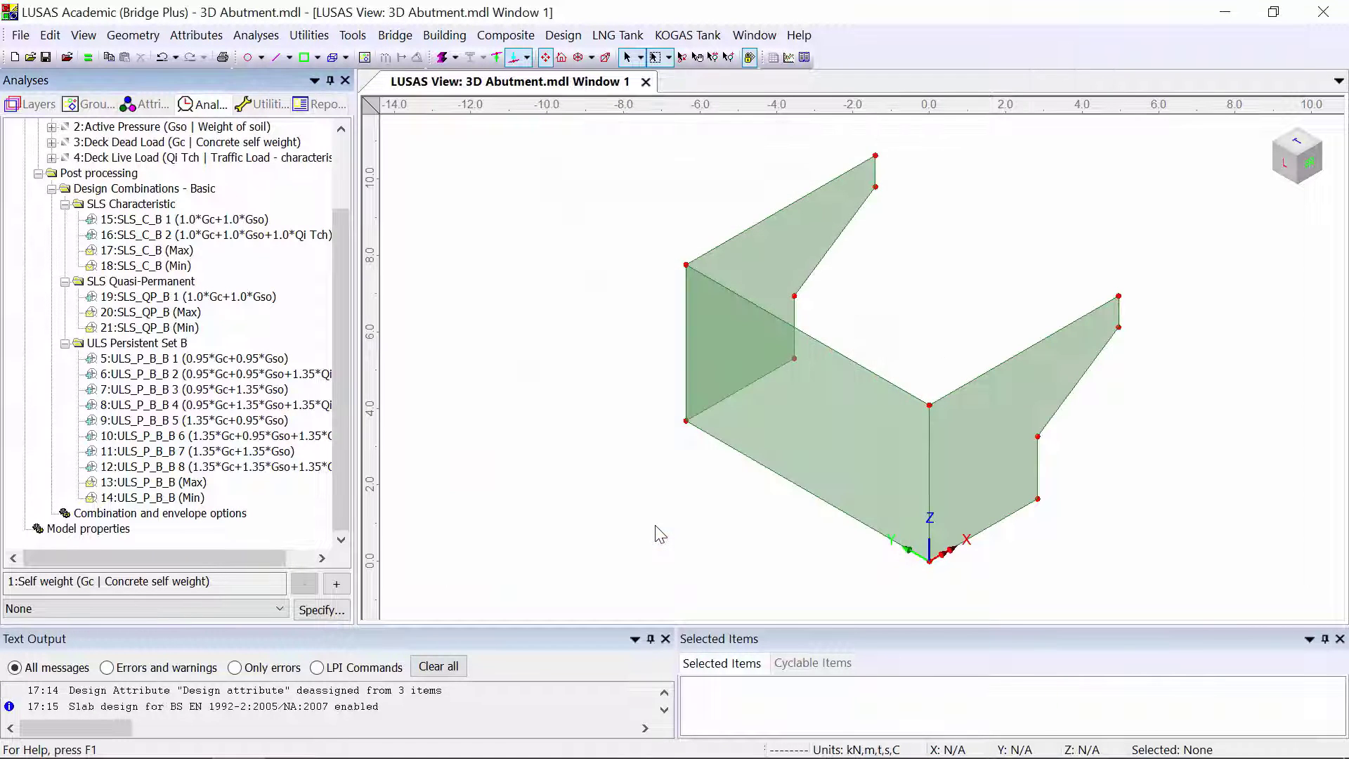
# - Create RC slab/wall design attribute Des1 using the Sandwich model method
pyautogui.click(196, 35)
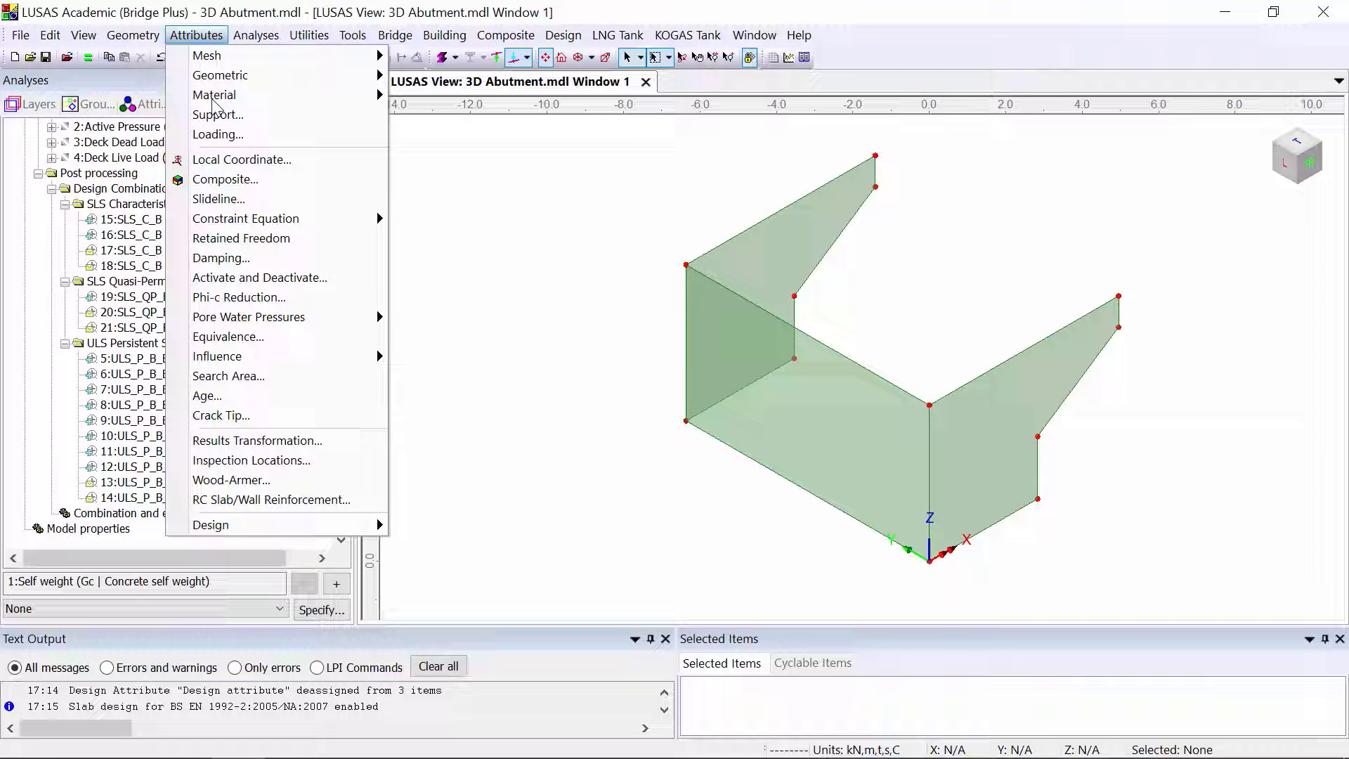
pyautogui.moveTo(211, 525)
pyautogui.click(445, 527)
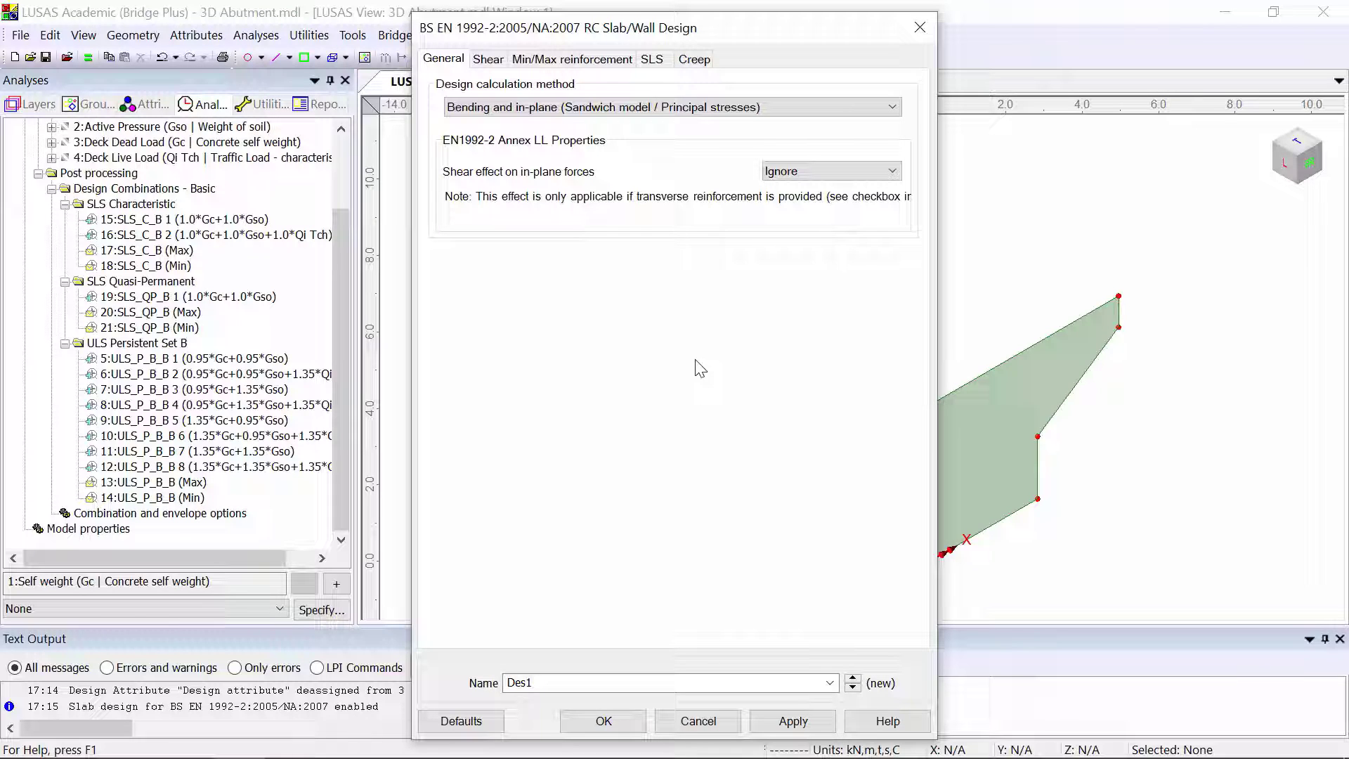
pyautogui.click(607, 110)
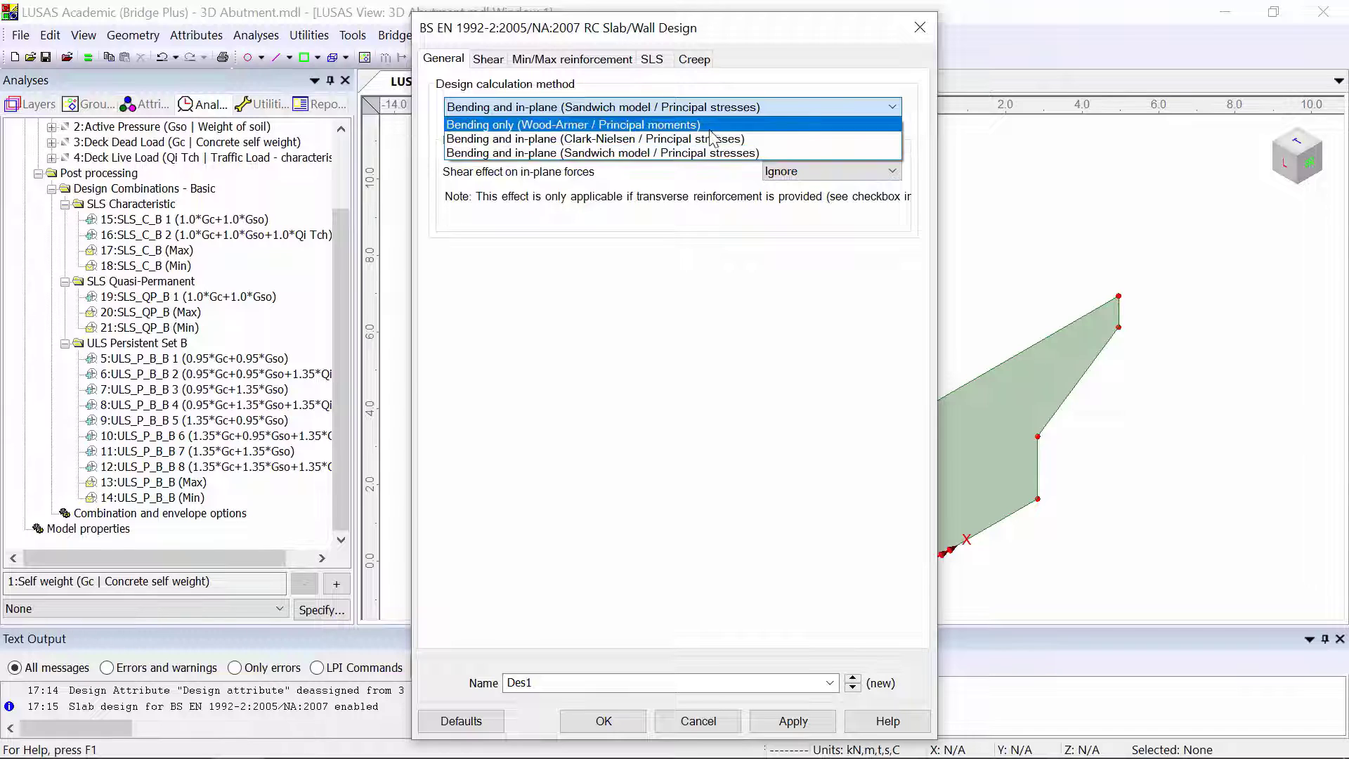
pyautogui.click(688, 153)
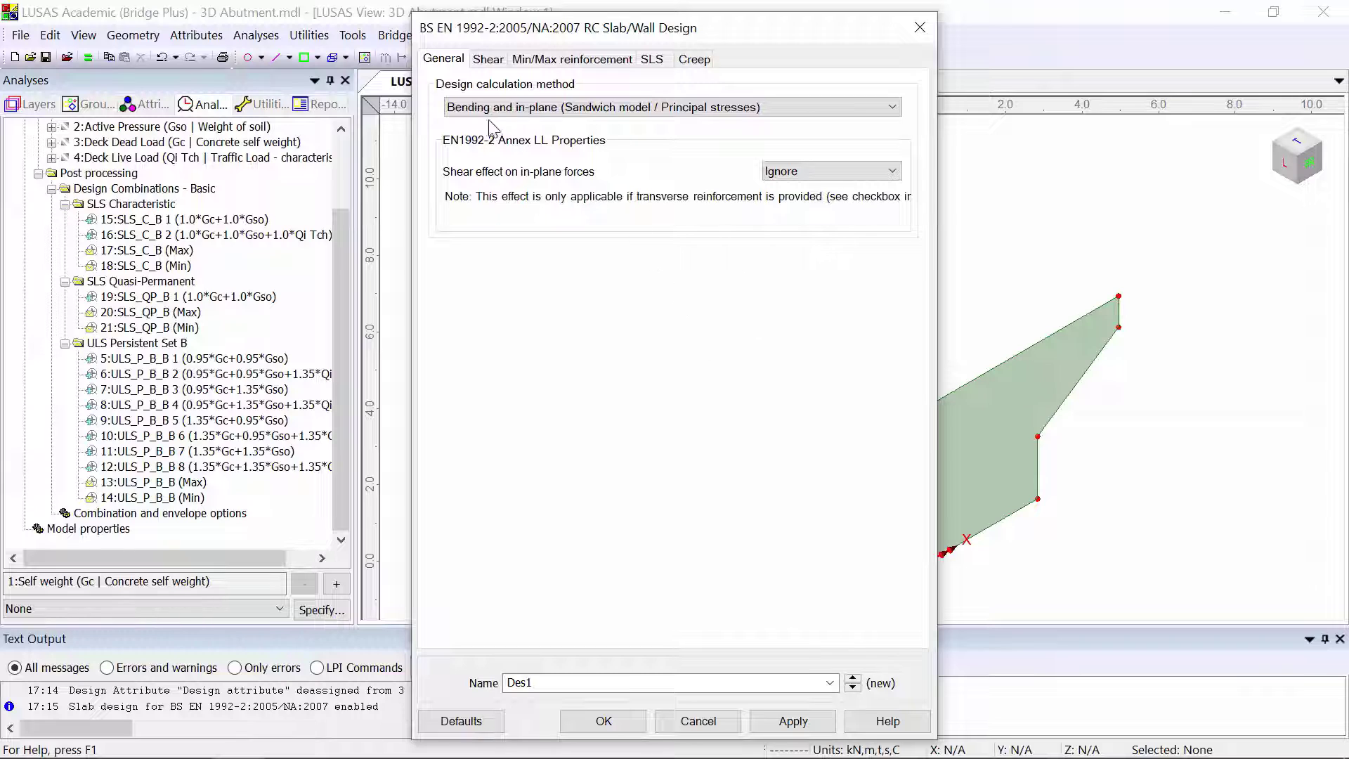
pyautogui.click(488, 60)
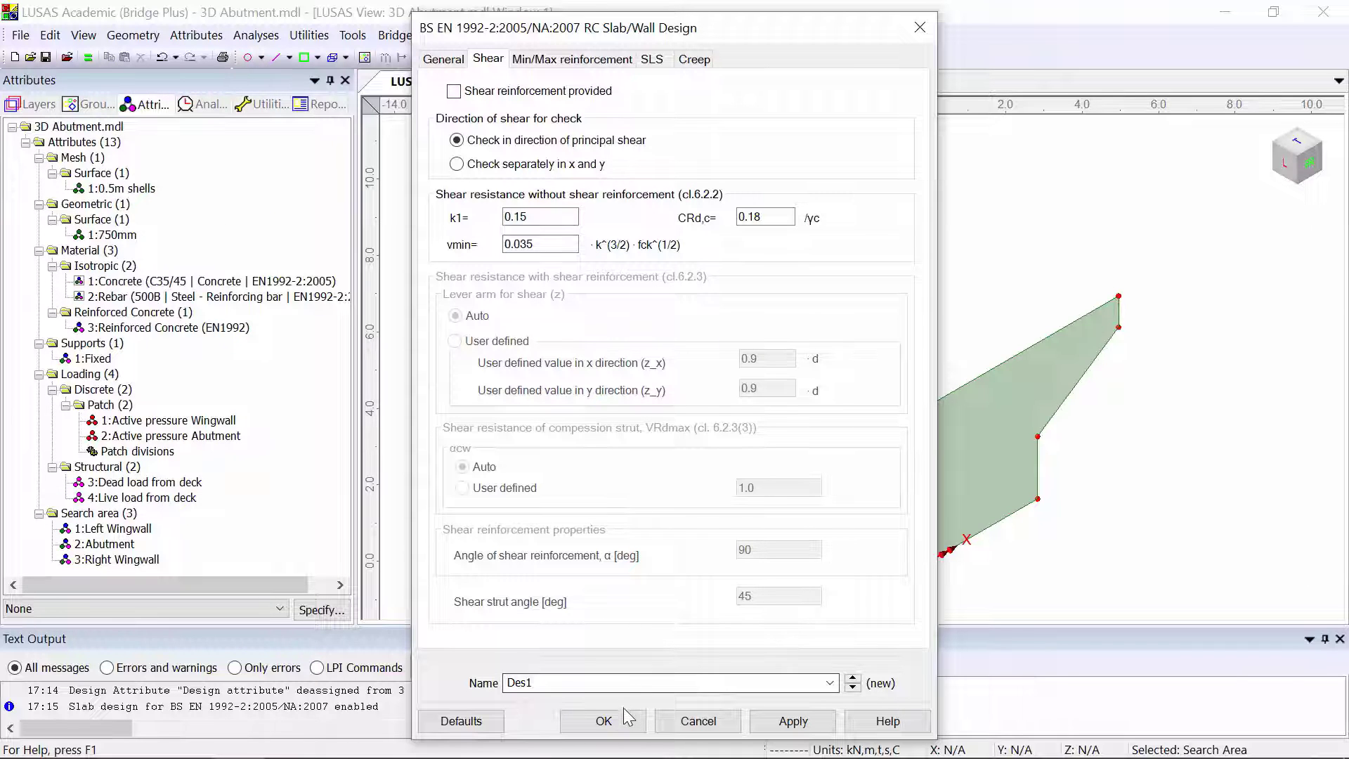
pyautogui.click(603, 721)
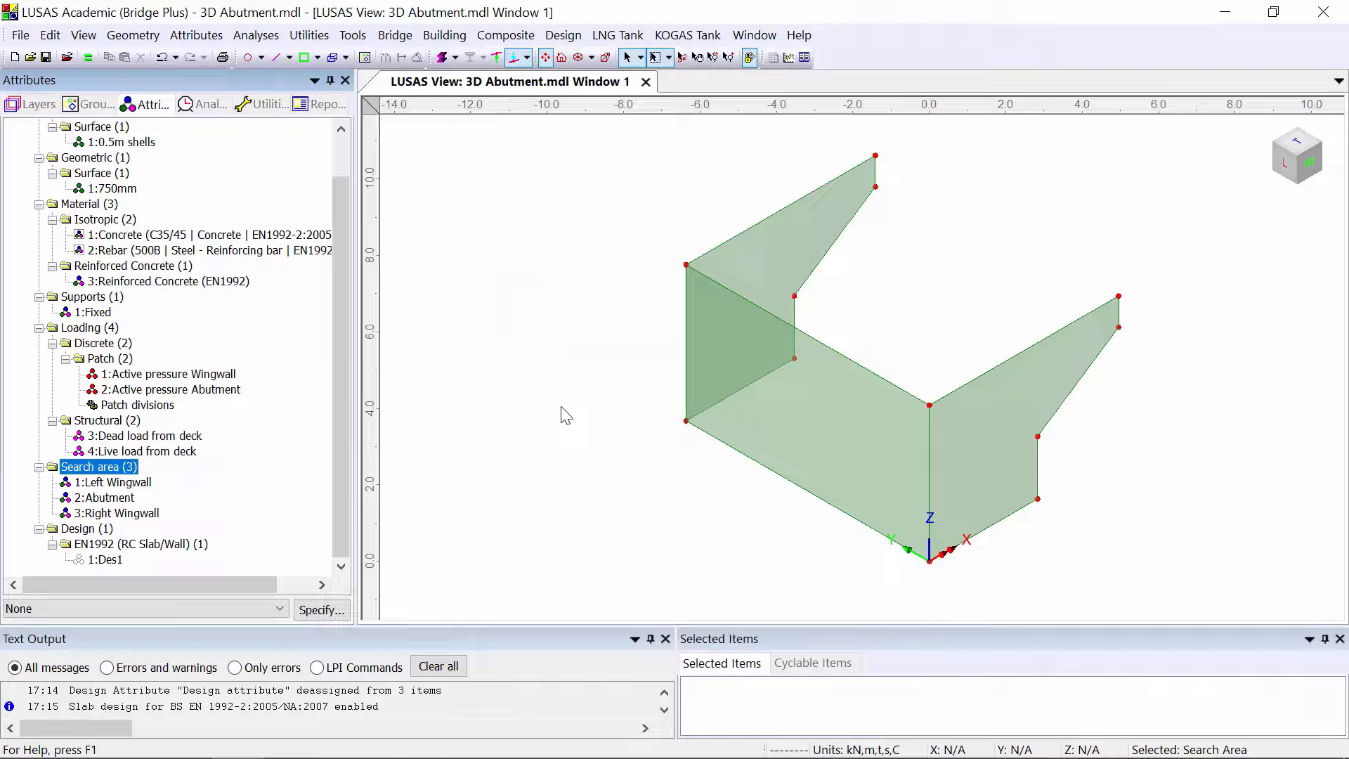
# - Assign Des1 to the three abutment wall surfaces 3, 6 and 7
pyautogui.moveTo(565, 362); pyautogui.dragTo(1021, 597)
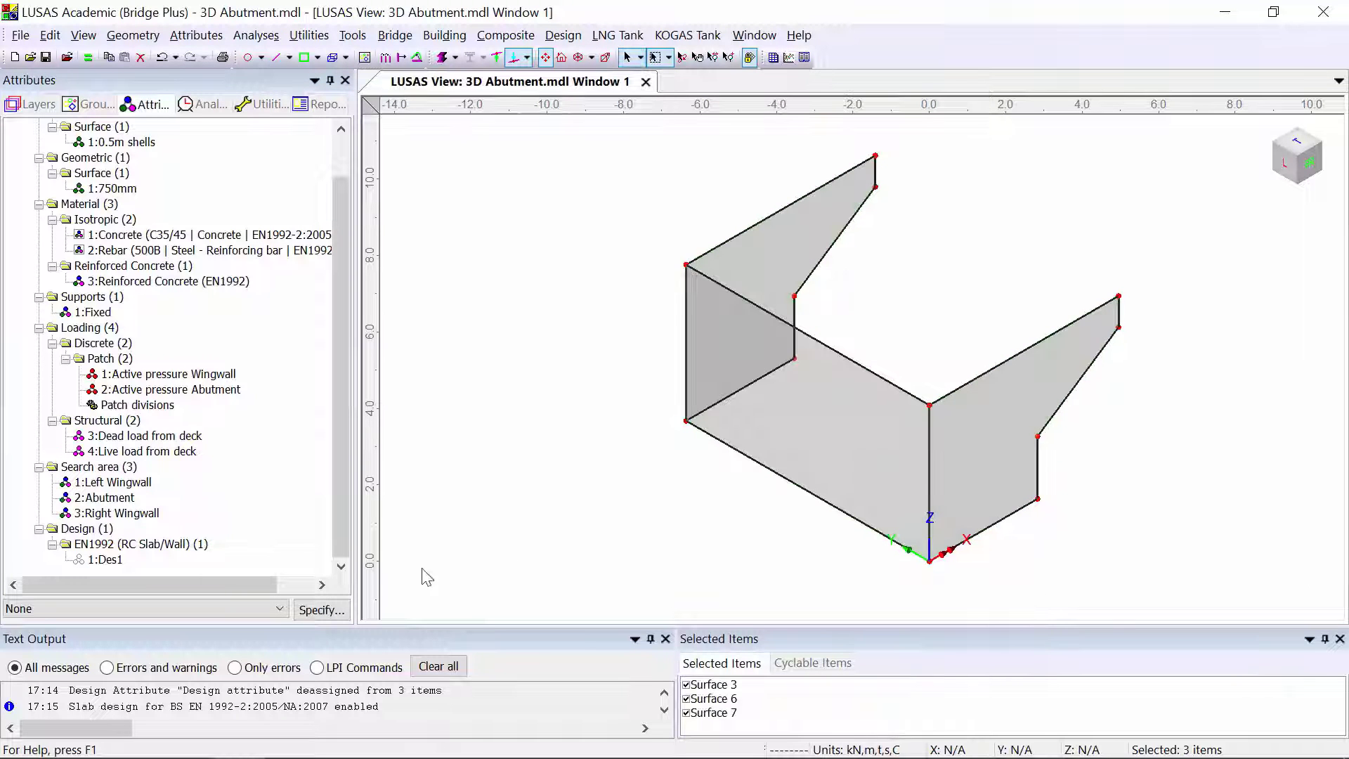
pyautogui.moveTo(111, 559); pyautogui.dragTo(662, 240)
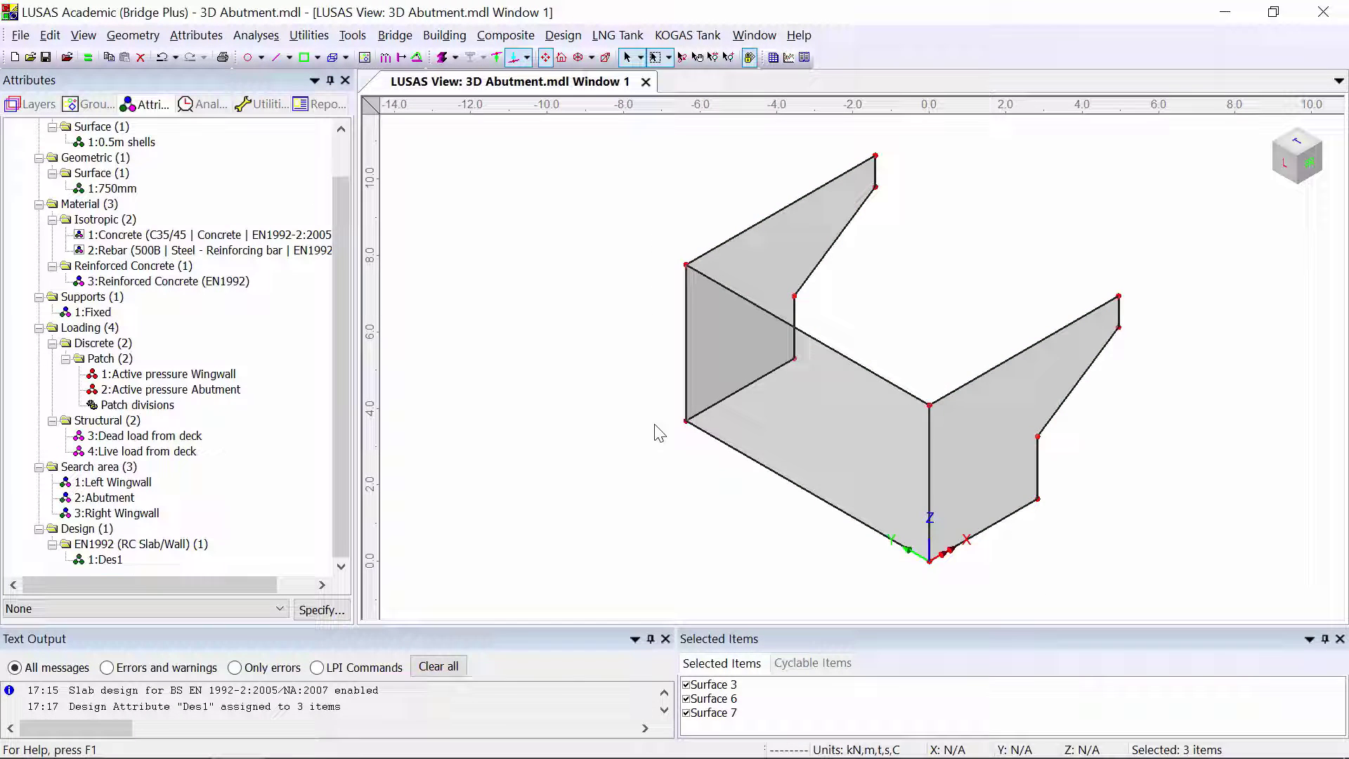
pyautogui.click(650, 506)
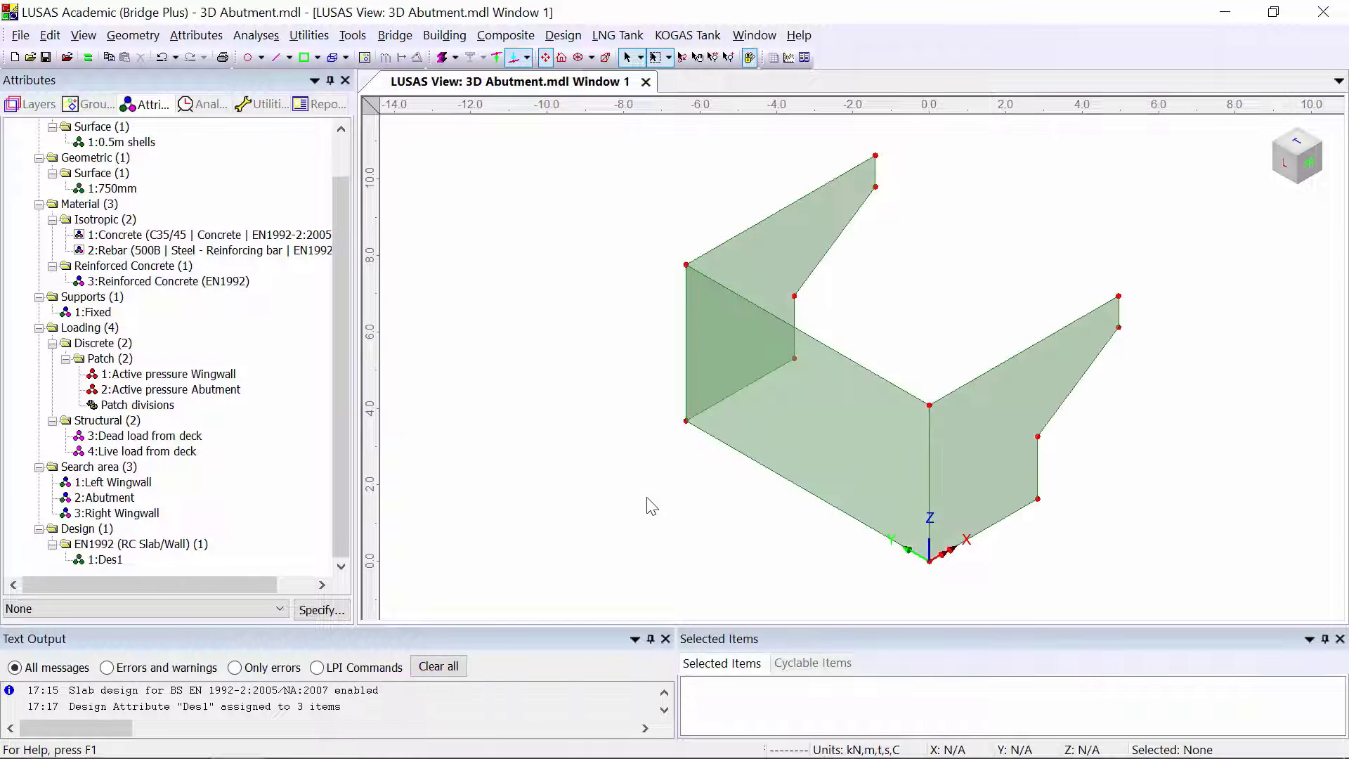
# - Create the 'Reinforcement' attribute (20 mm bars at 150 mm, 50 mm cover) and assign it to the walls
pyautogui.click(196, 35)
pyautogui.click(297, 501)
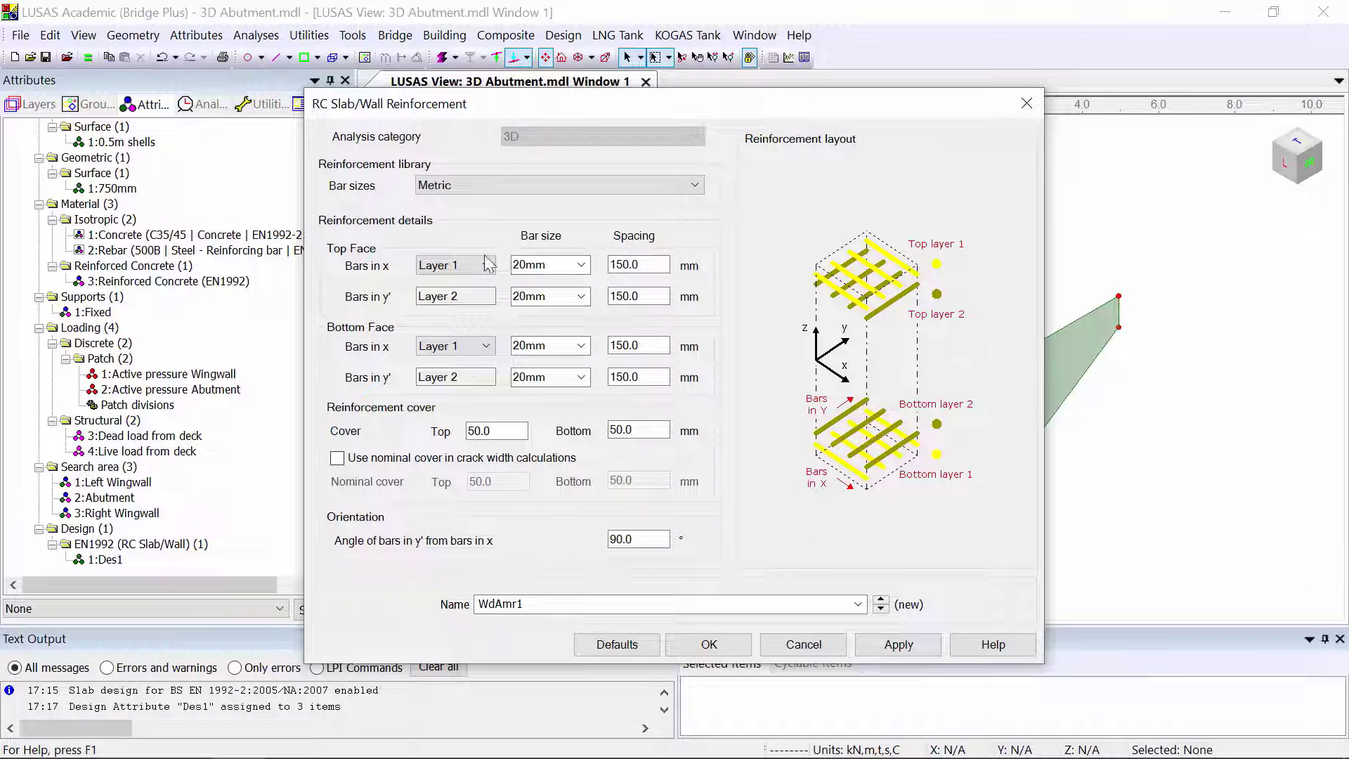
pyautogui.doubleClick(579, 607)
pyautogui.write('Reinforcement')
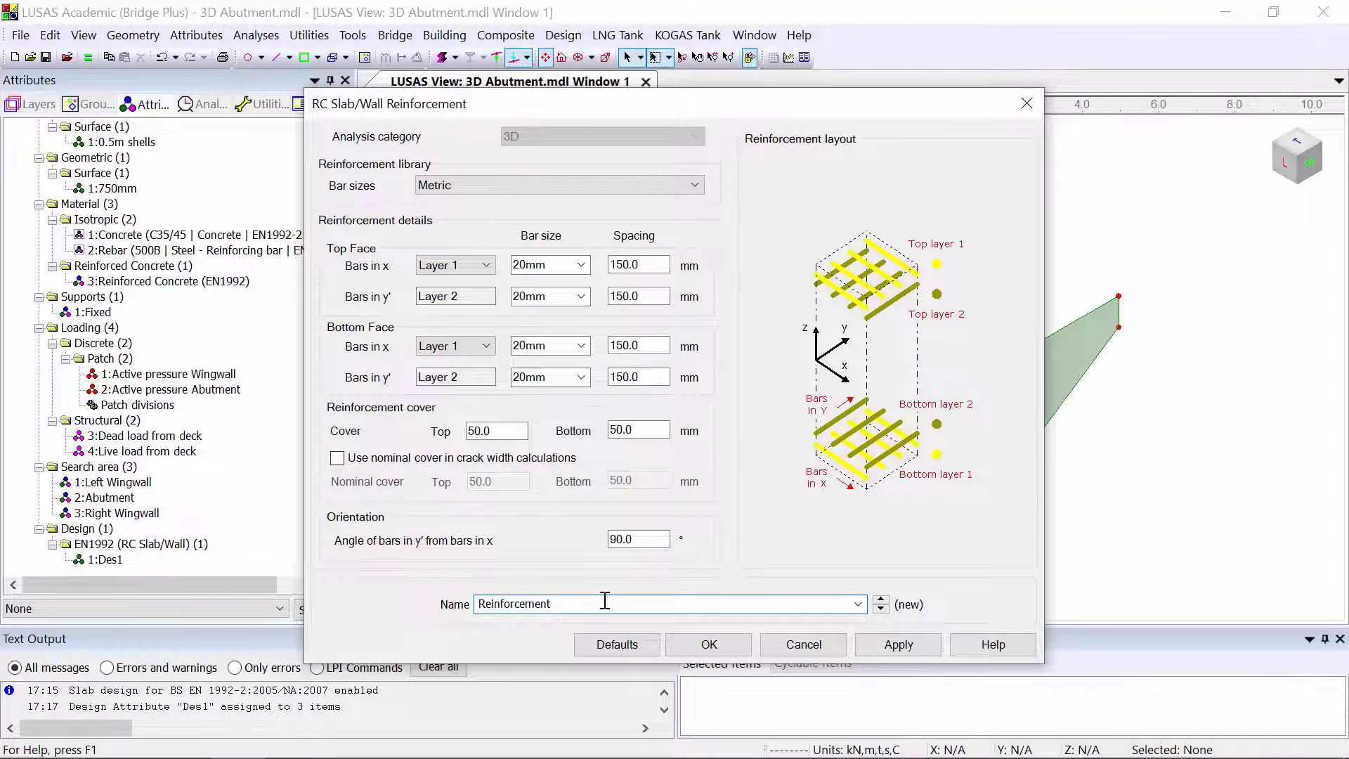
pyautogui.click(708, 644)
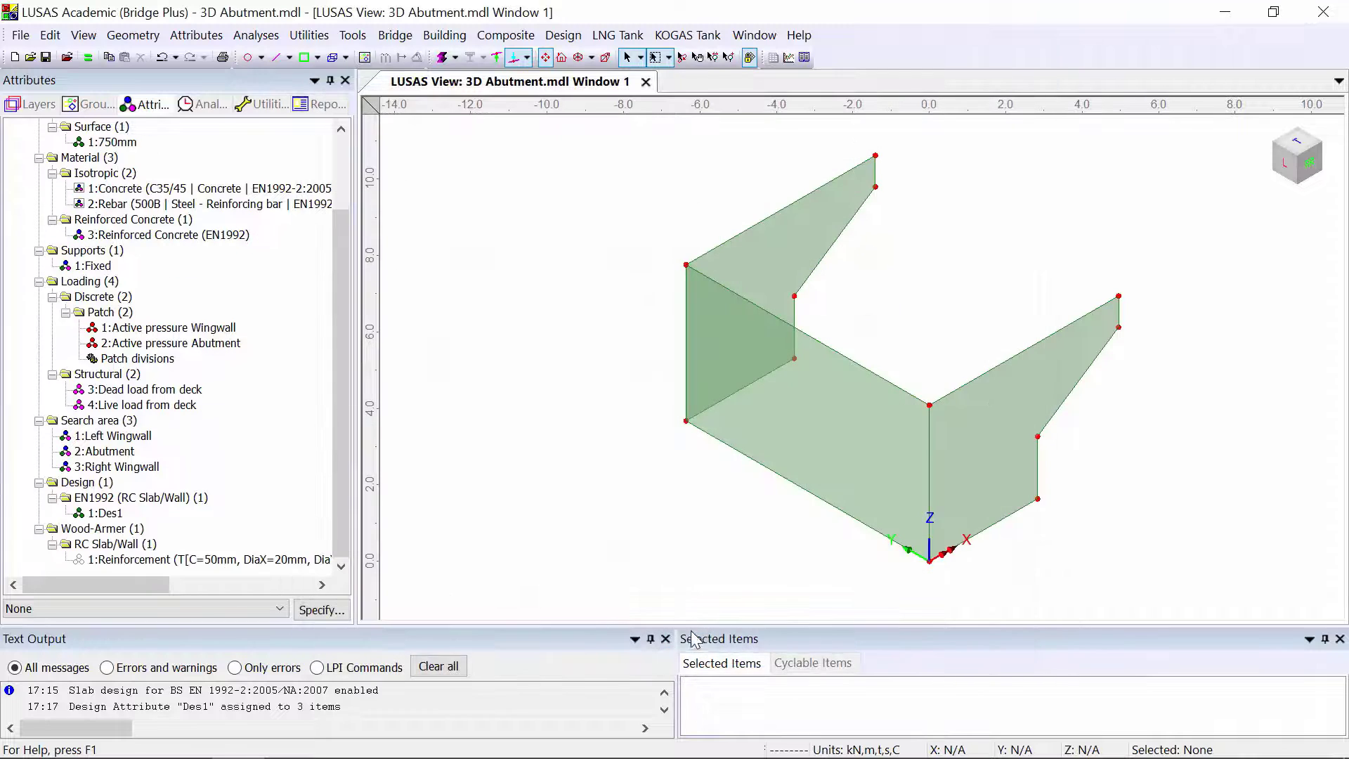
pyautogui.moveTo(617, 350); pyautogui.dragTo(946, 569)
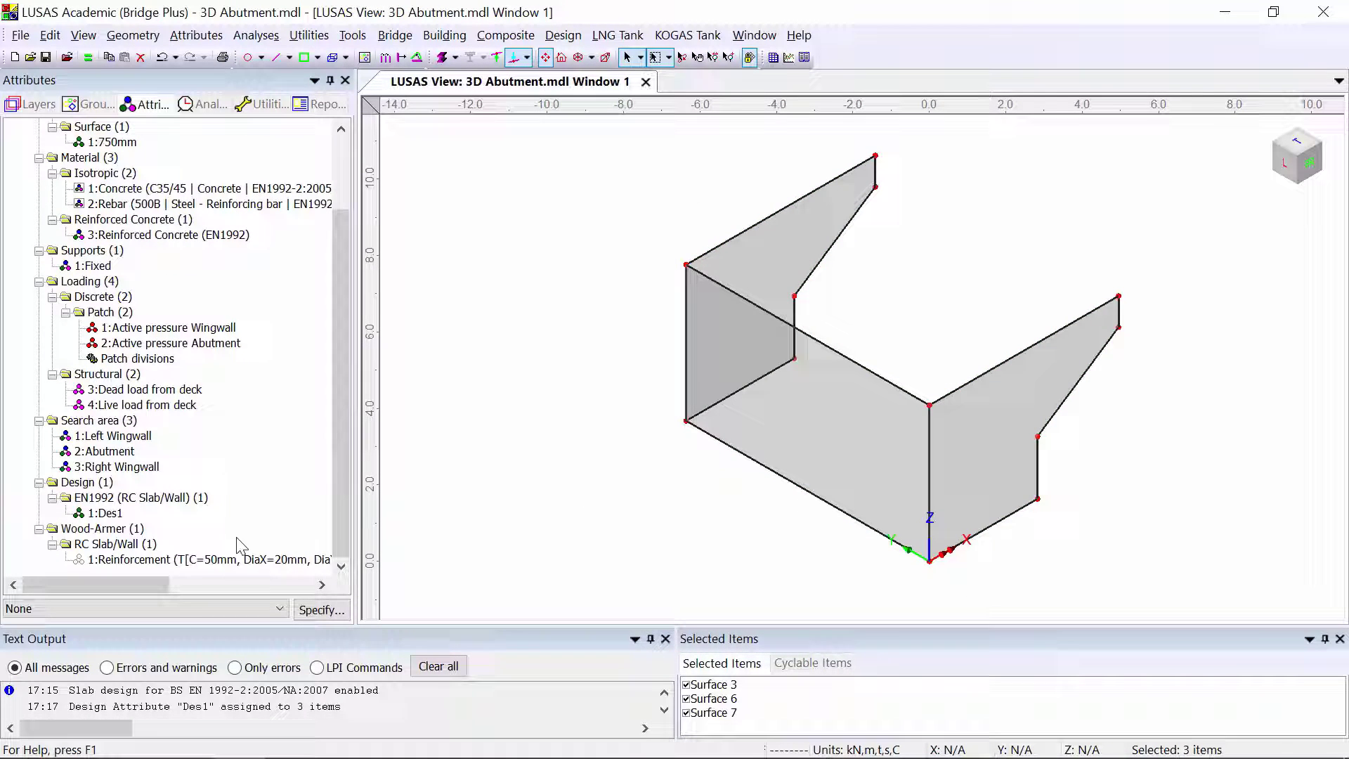
pyautogui.moveTo(193, 562); pyautogui.dragTo(548, 253)
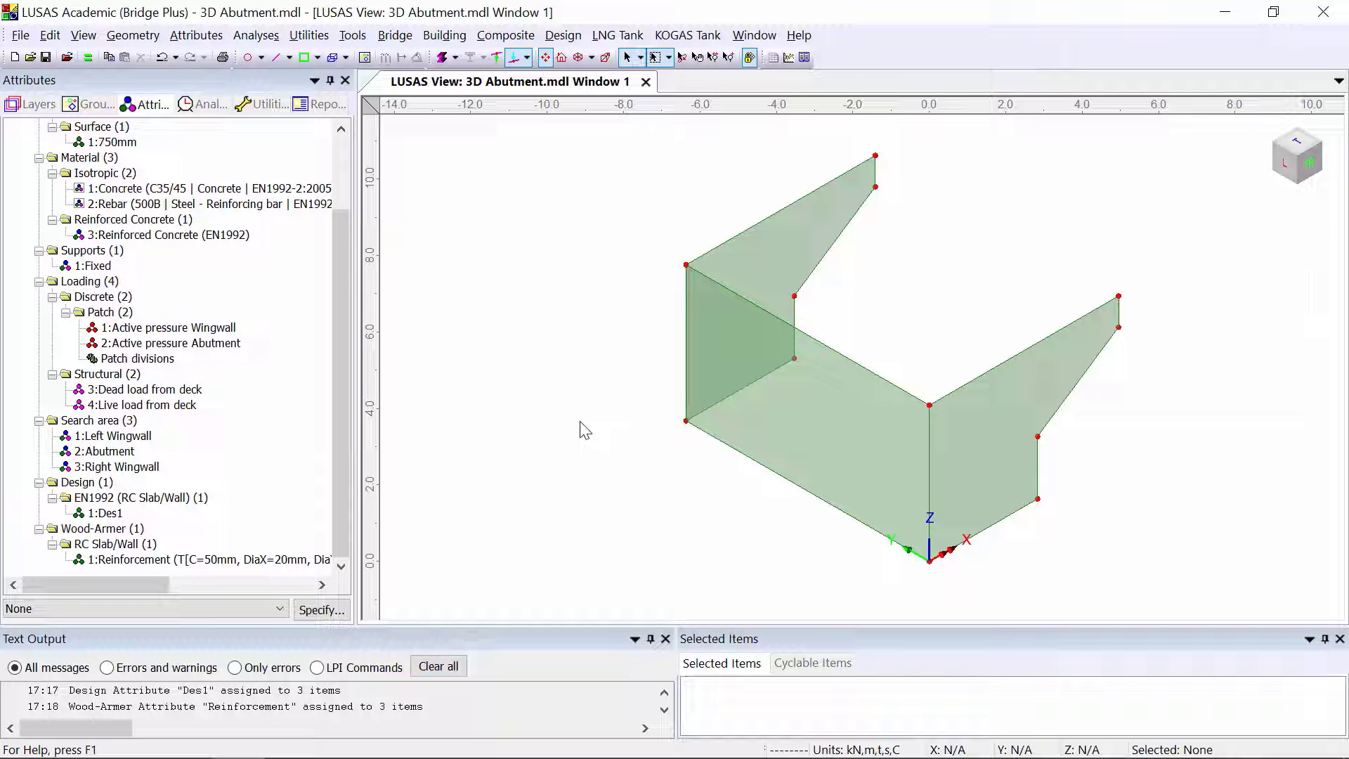
# - Display surface local axes through the Geometry layer properties
pyautogui.click(36, 109)
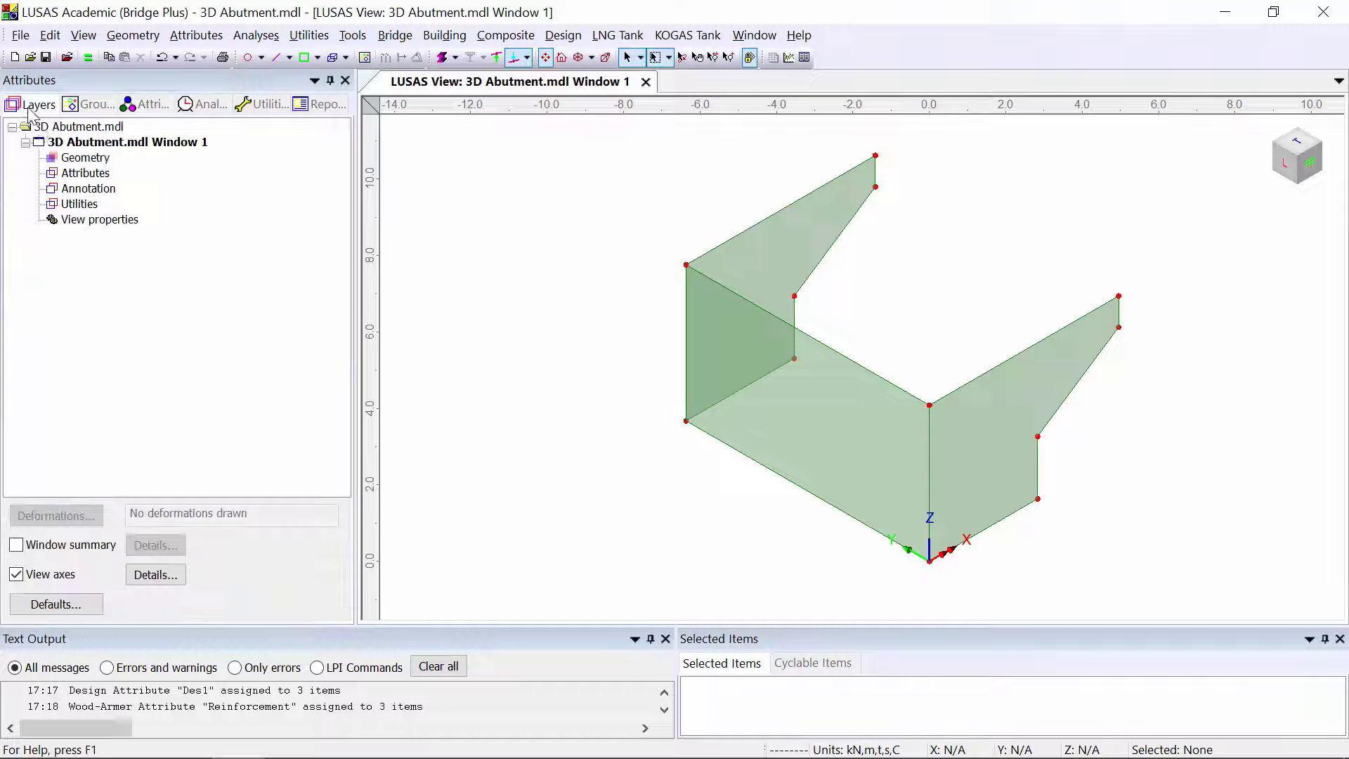
pyautogui.doubleClick(83, 158)
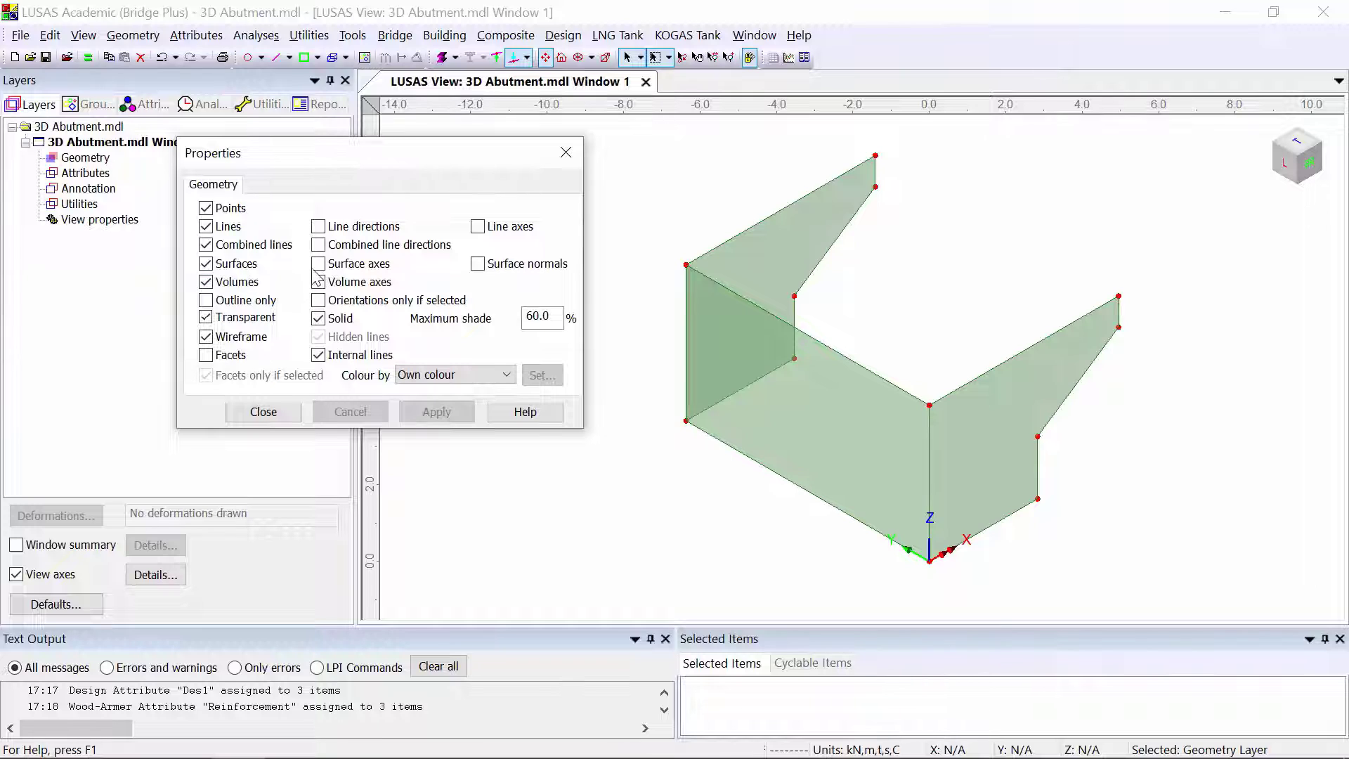
pyautogui.click(263, 411)
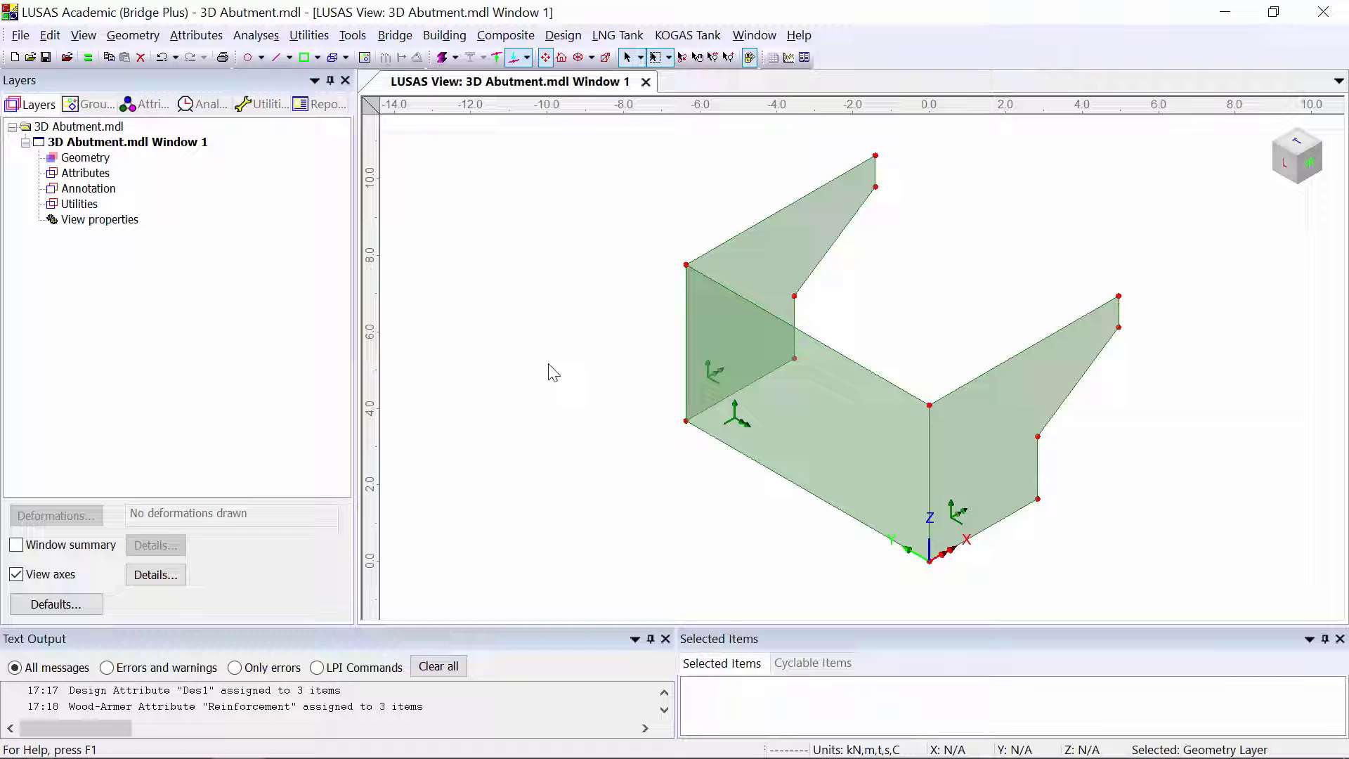
# - Create 'Parent transformation' using parent-feature local coordinates and assign it to the three walls
pyautogui.click(197, 35)
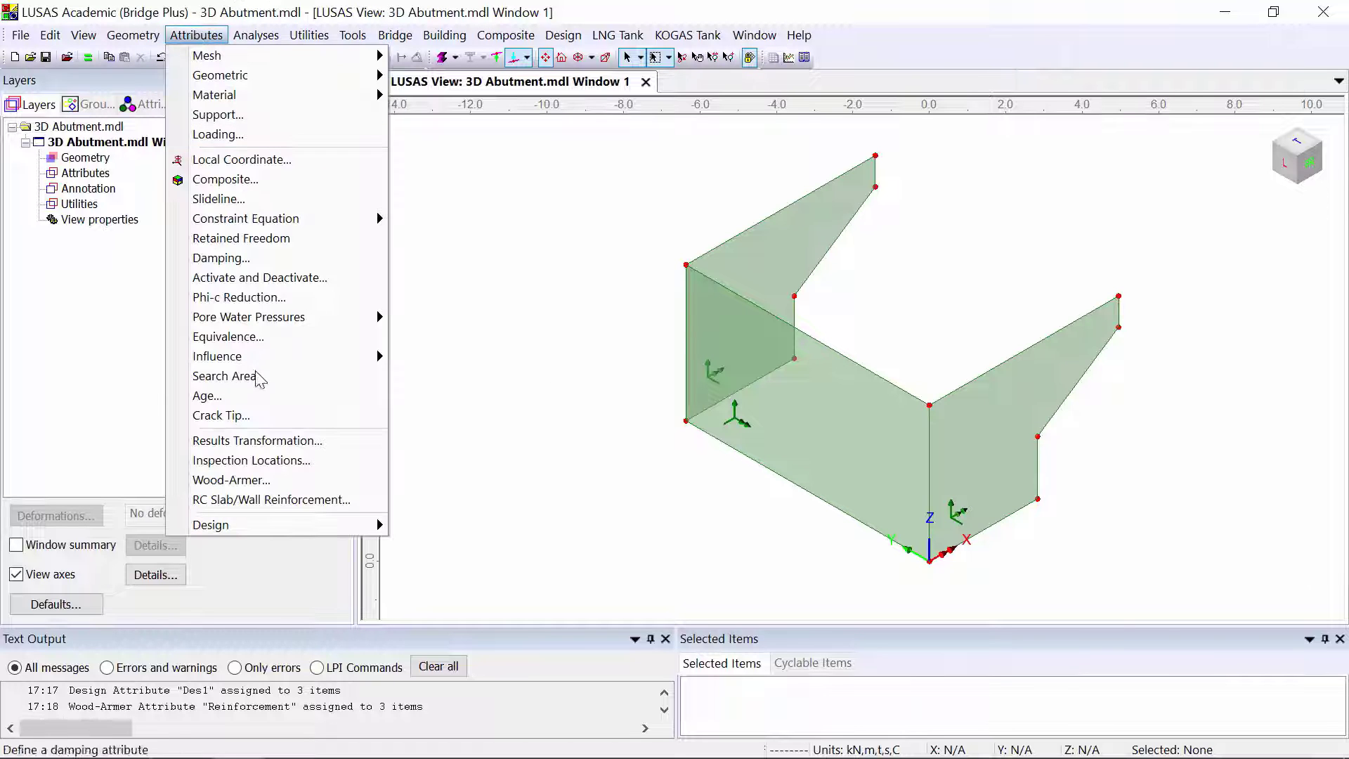
pyautogui.click(280, 443)
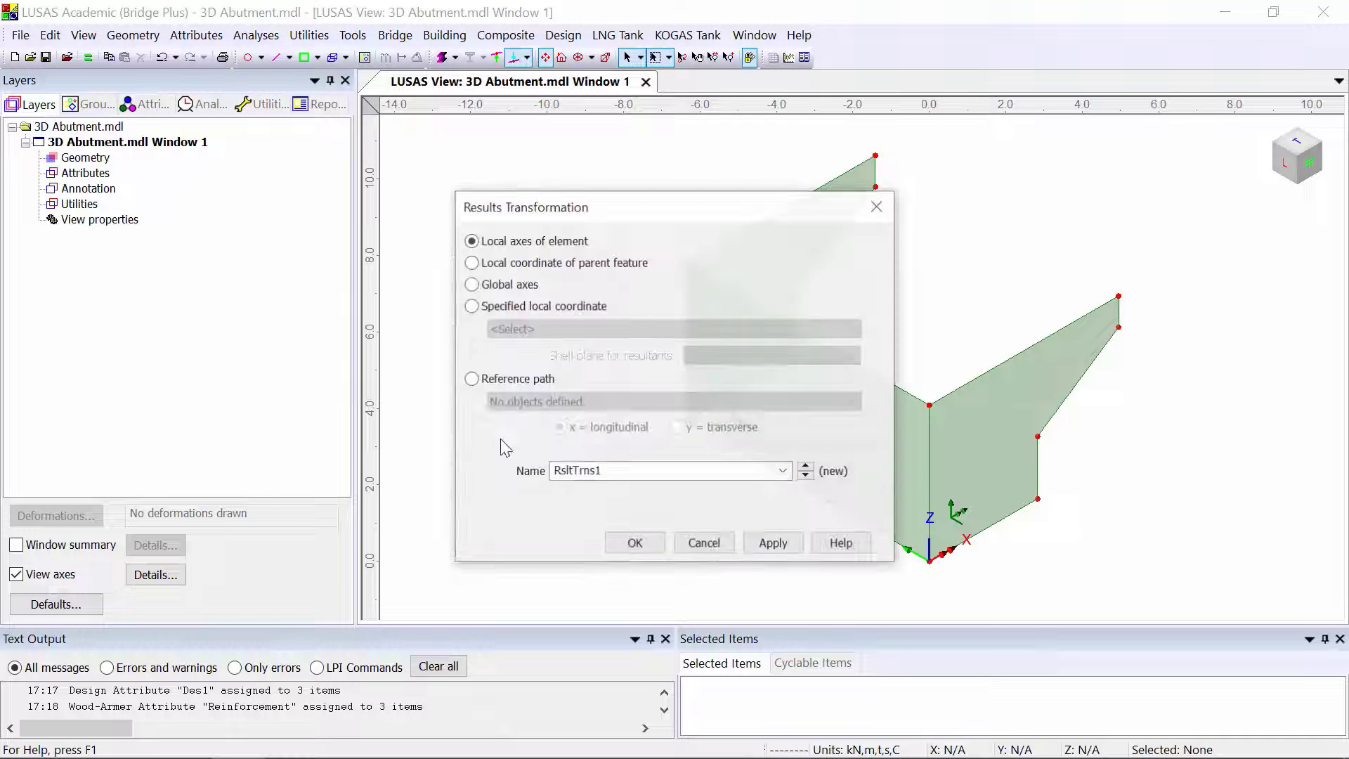
pyautogui.click(532, 264)
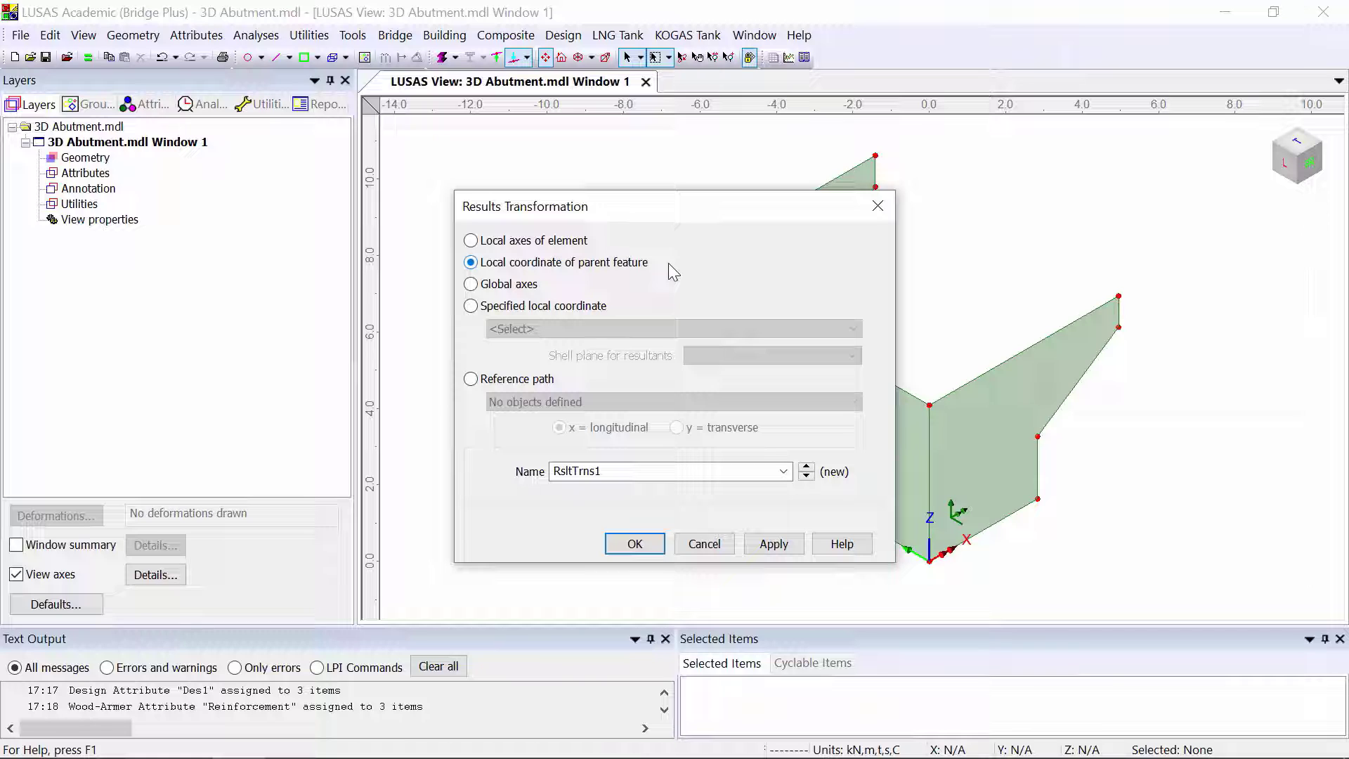
pyautogui.doubleClick(633, 472)
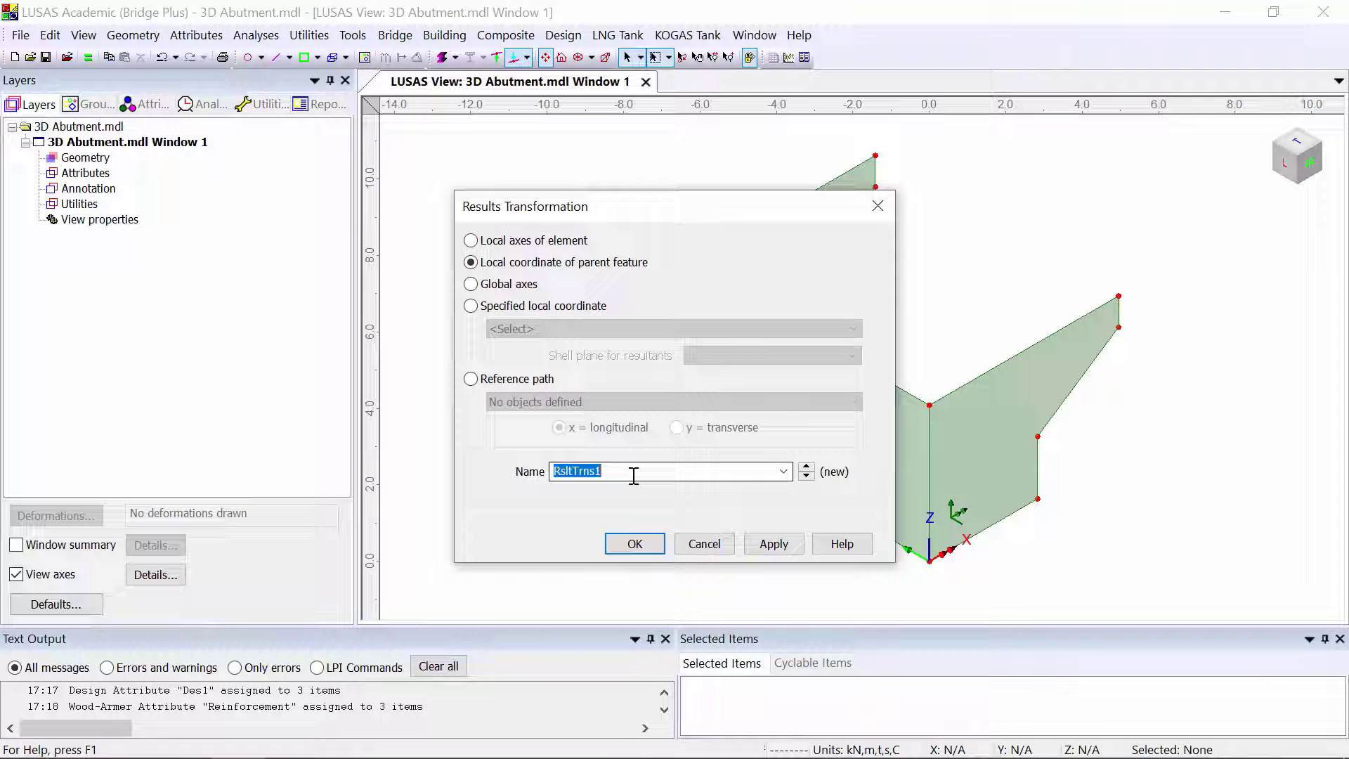
pyautogui.write('Parent transformation')
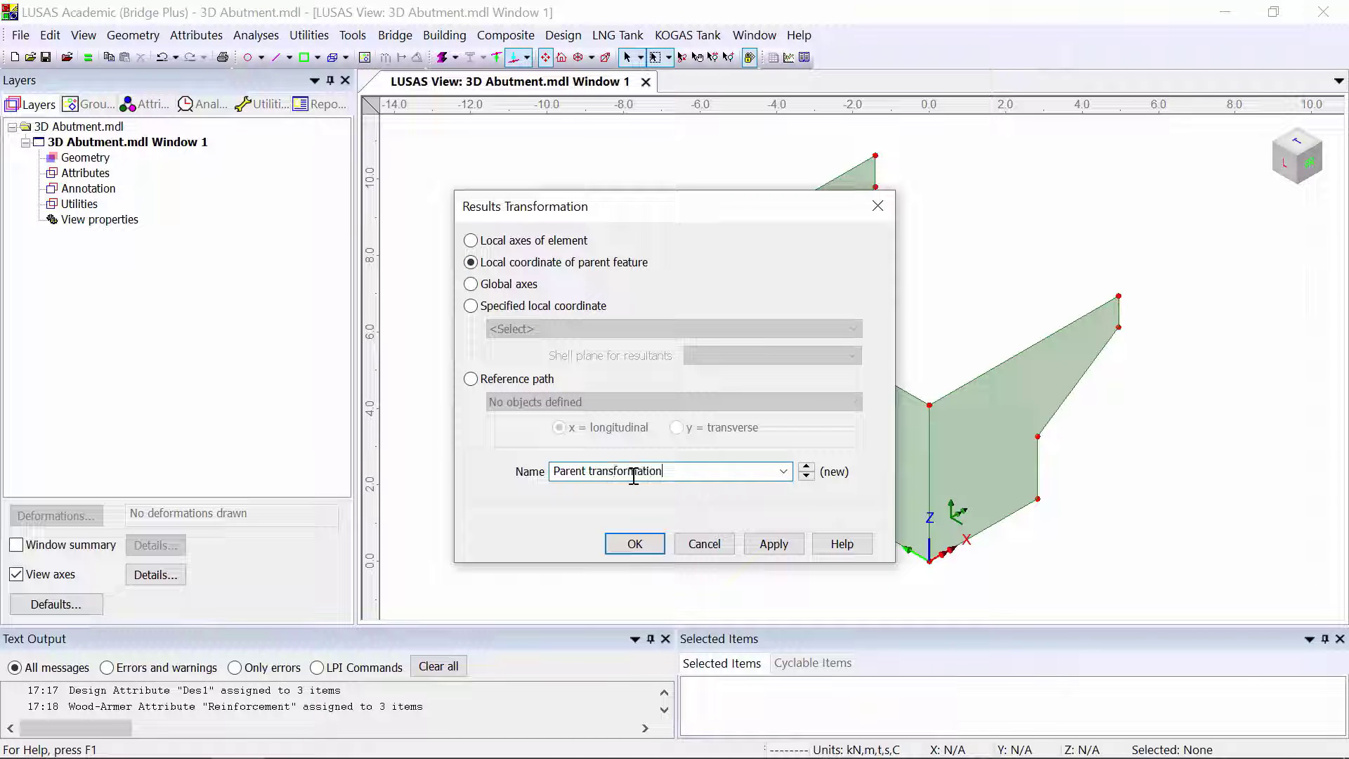
pyautogui.click(638, 545)
pyautogui.moveTo(573, 299); pyautogui.dragTo(997, 619)
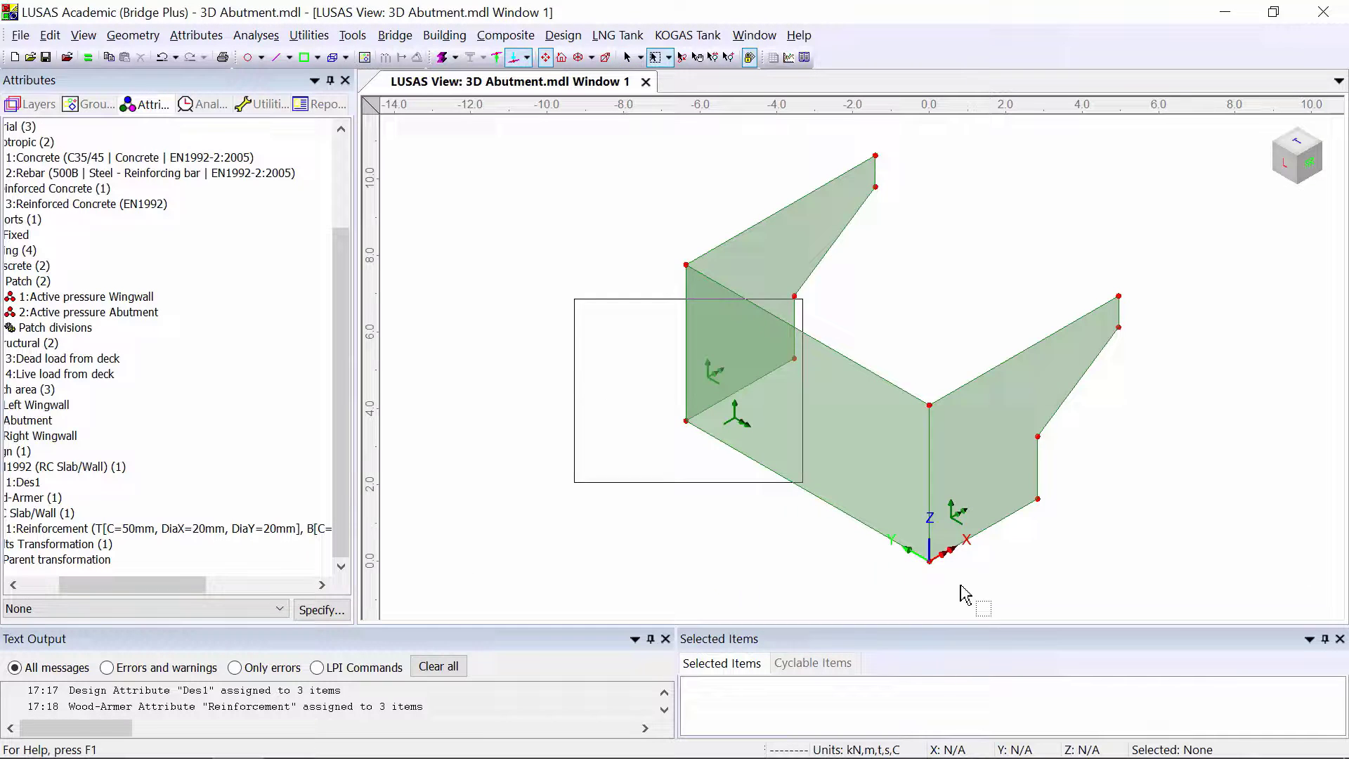
pyautogui.moveTo(69, 584); pyautogui.dragTo(32, 586)
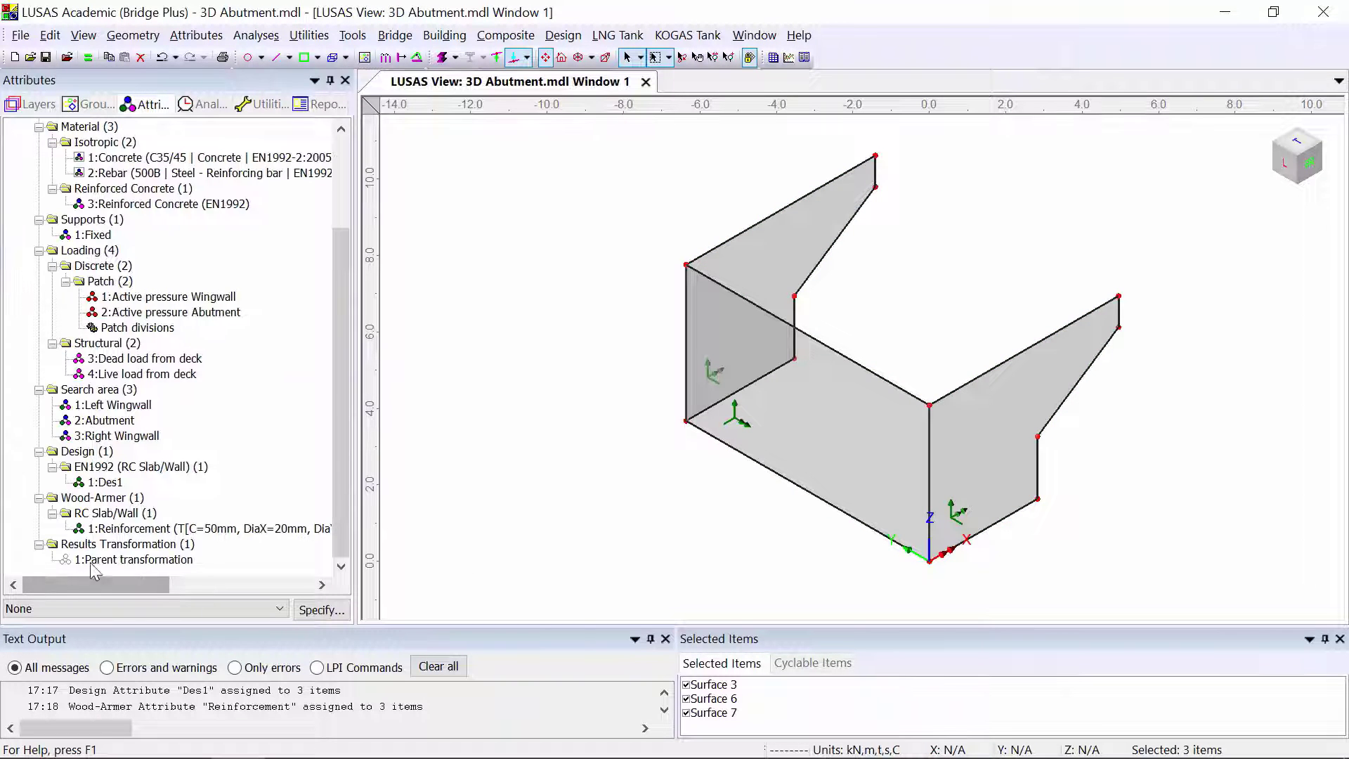
pyautogui.moveTo(623, 226); pyautogui.dragTo(625, 227)
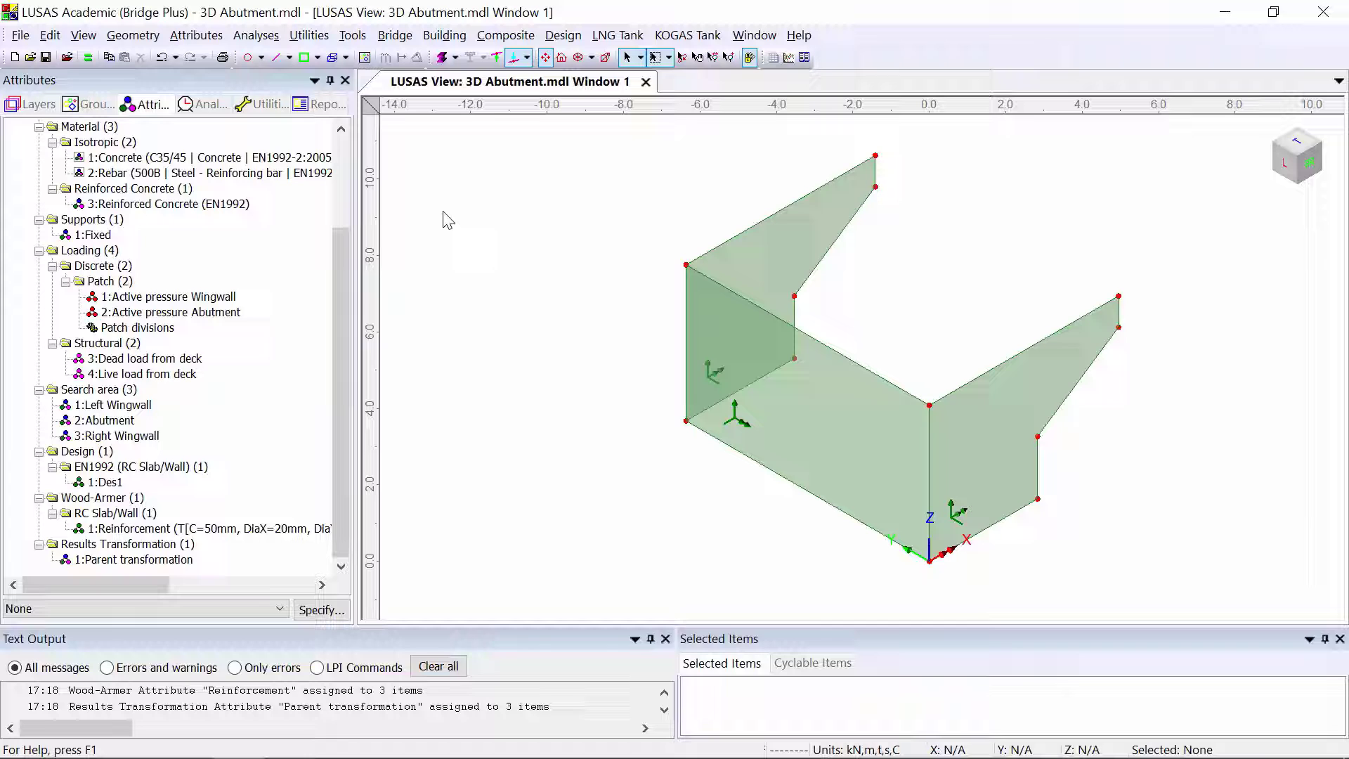
# - Display RC Slab/Wall - BS EN 1992 Util(Max) contours and bring the Analyses tree into view
pyautogui.rightClick(503, 211)
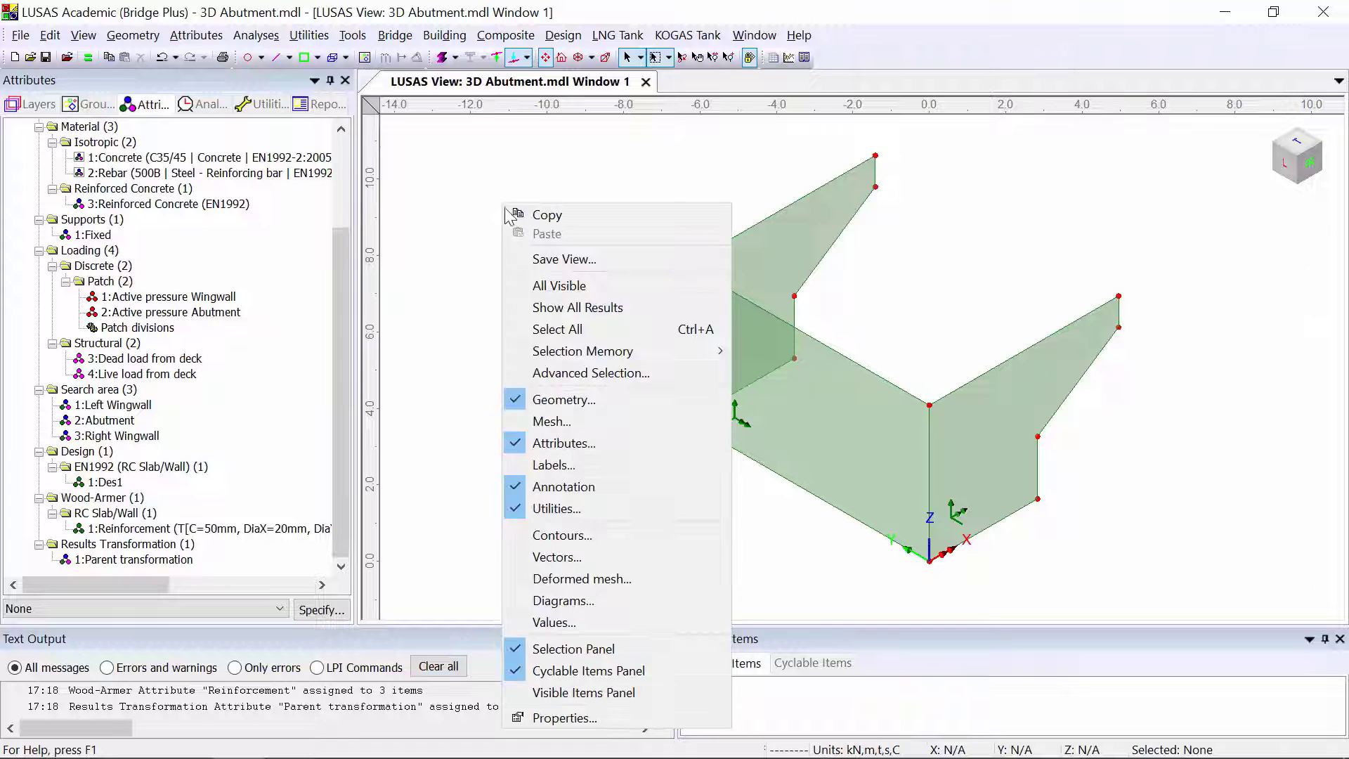
pyautogui.click(599, 534)
pyautogui.click(610, 316)
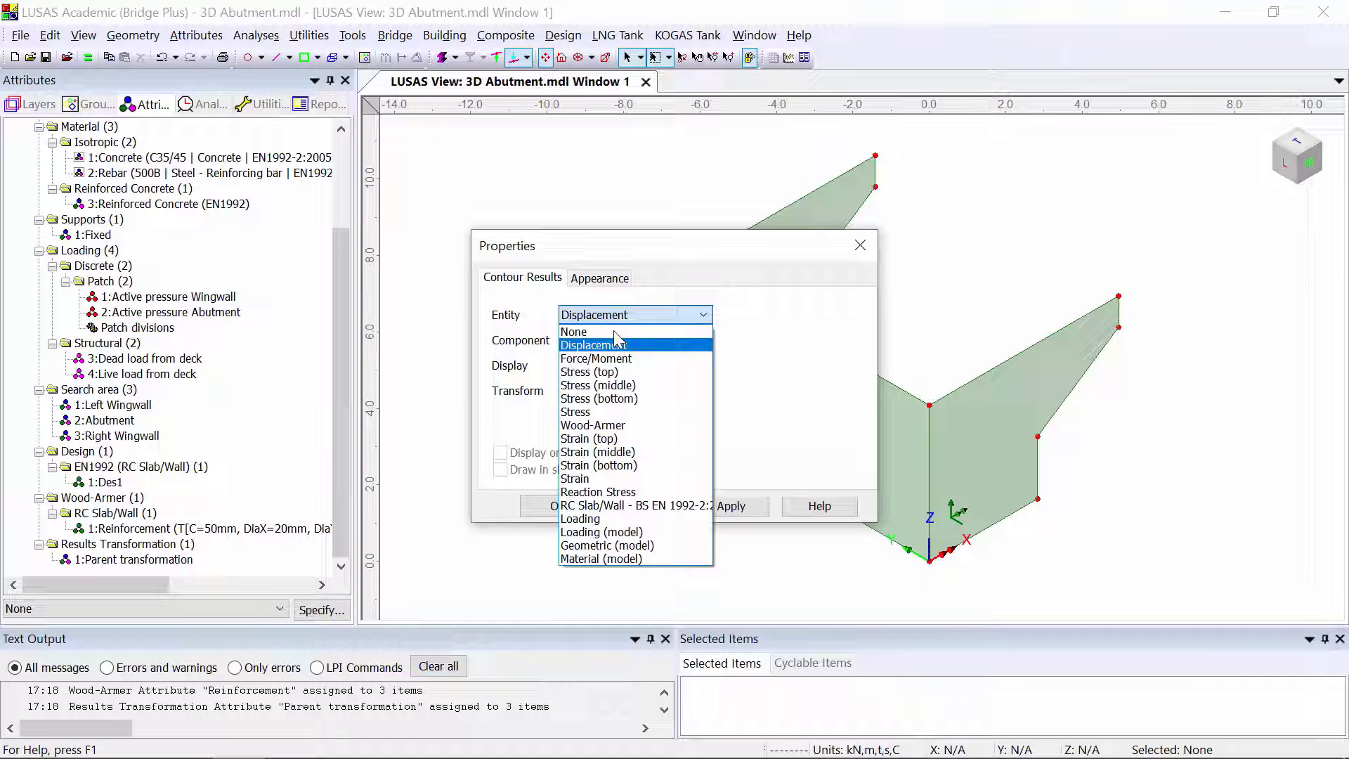
pyautogui.click(633, 506)
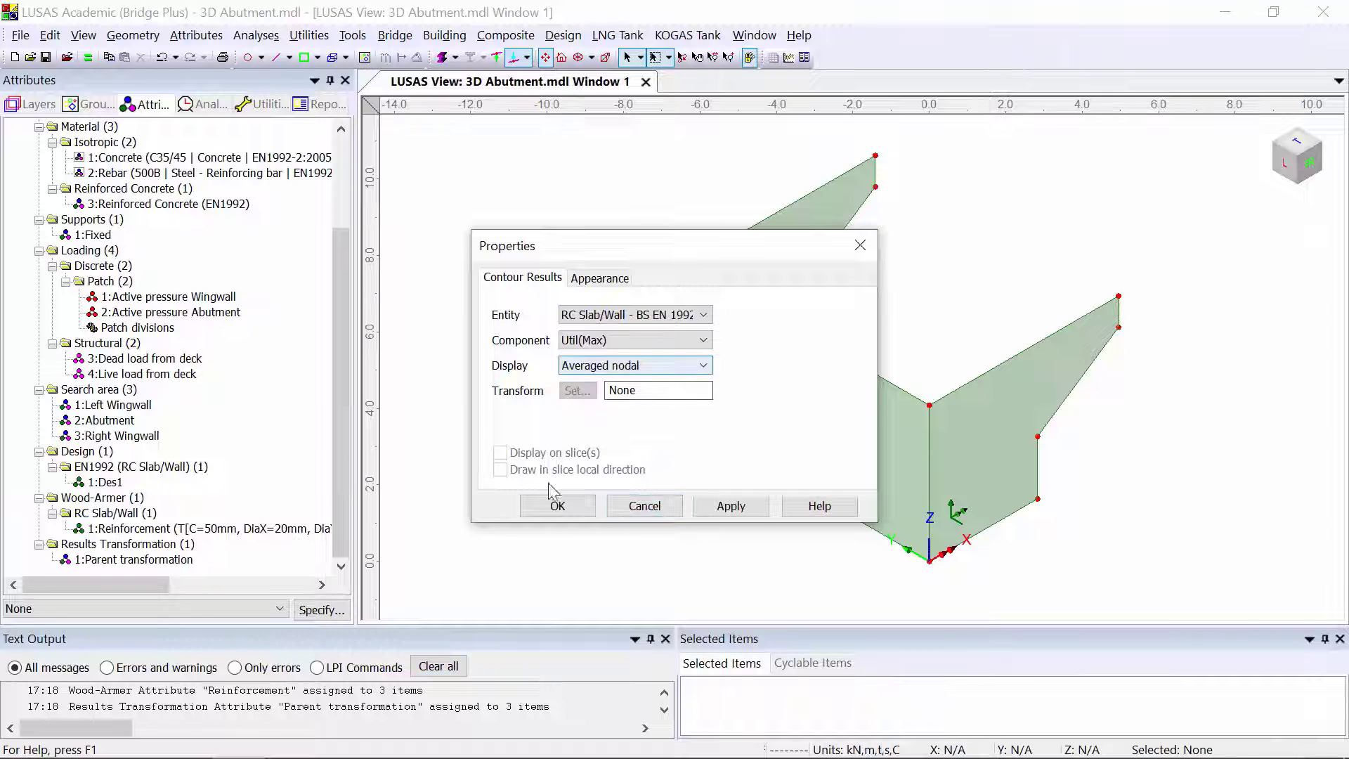
pyautogui.click(541, 508)
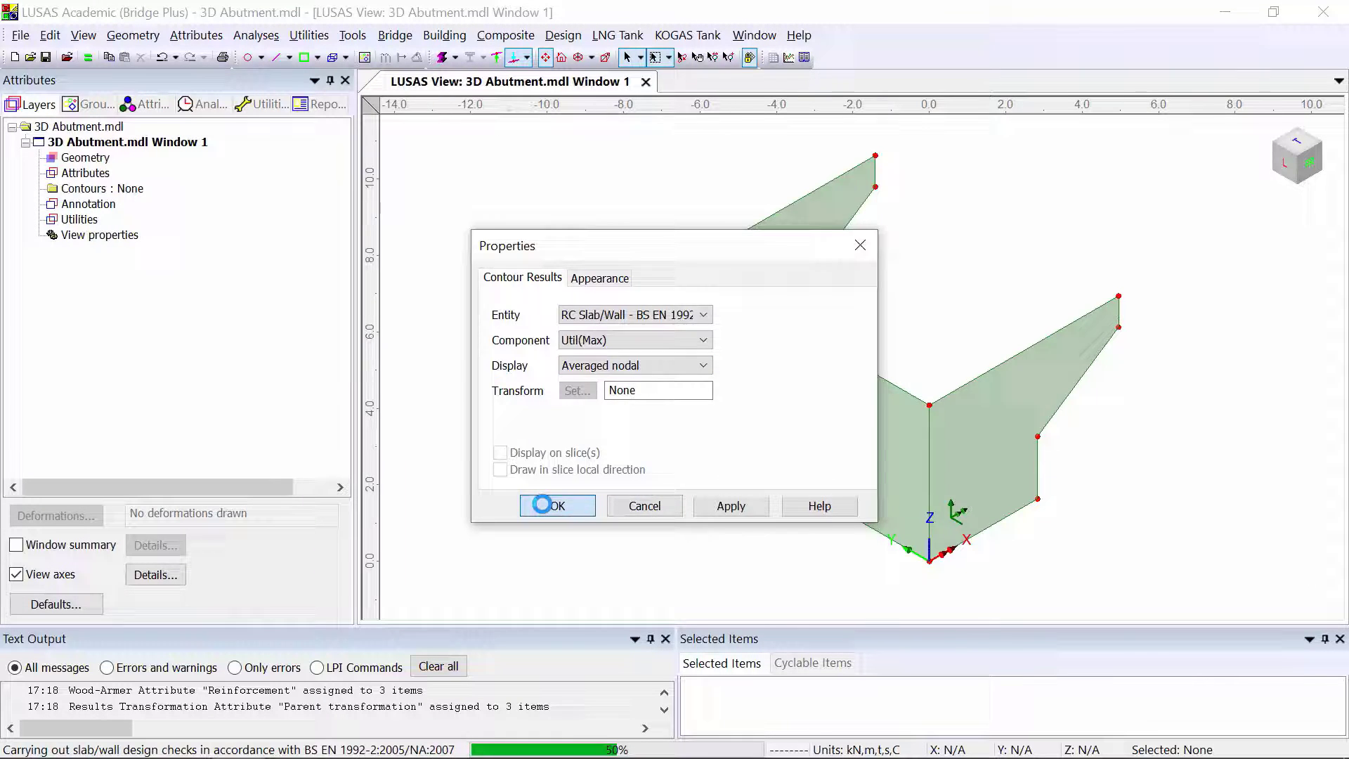
pyautogui.click(202, 110)
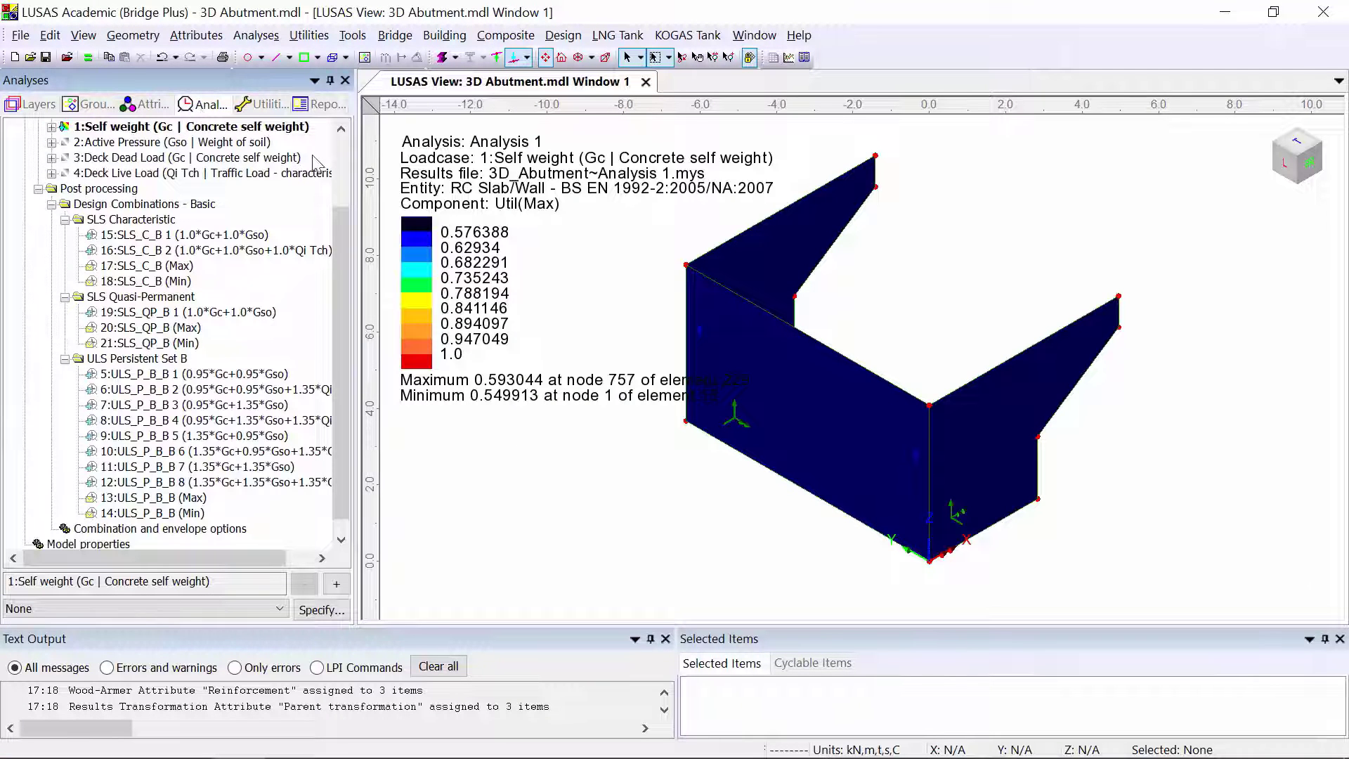
pyautogui.click(343, 159)
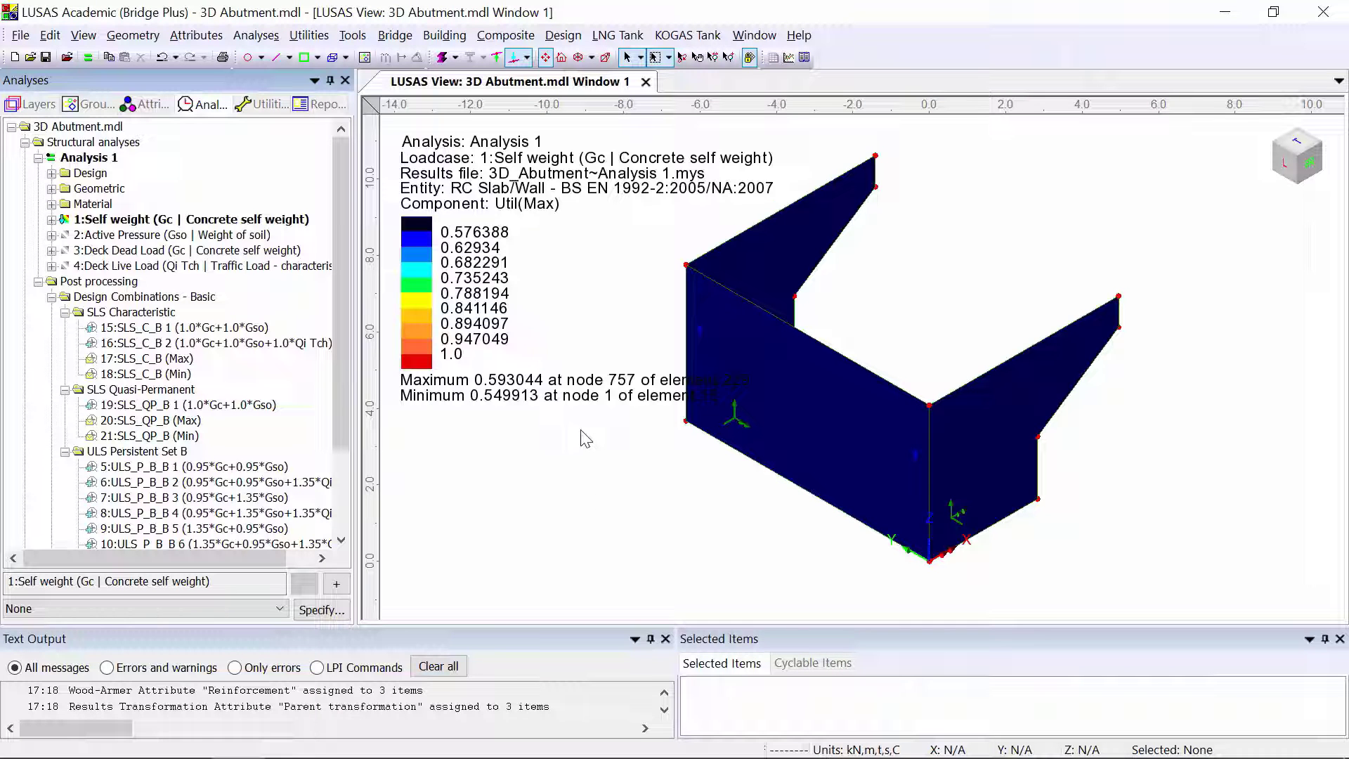
# - Start an RC slab/wall design check including the ULS_P_B_B Max and Min envelopes
pyautogui.click(566, 42)
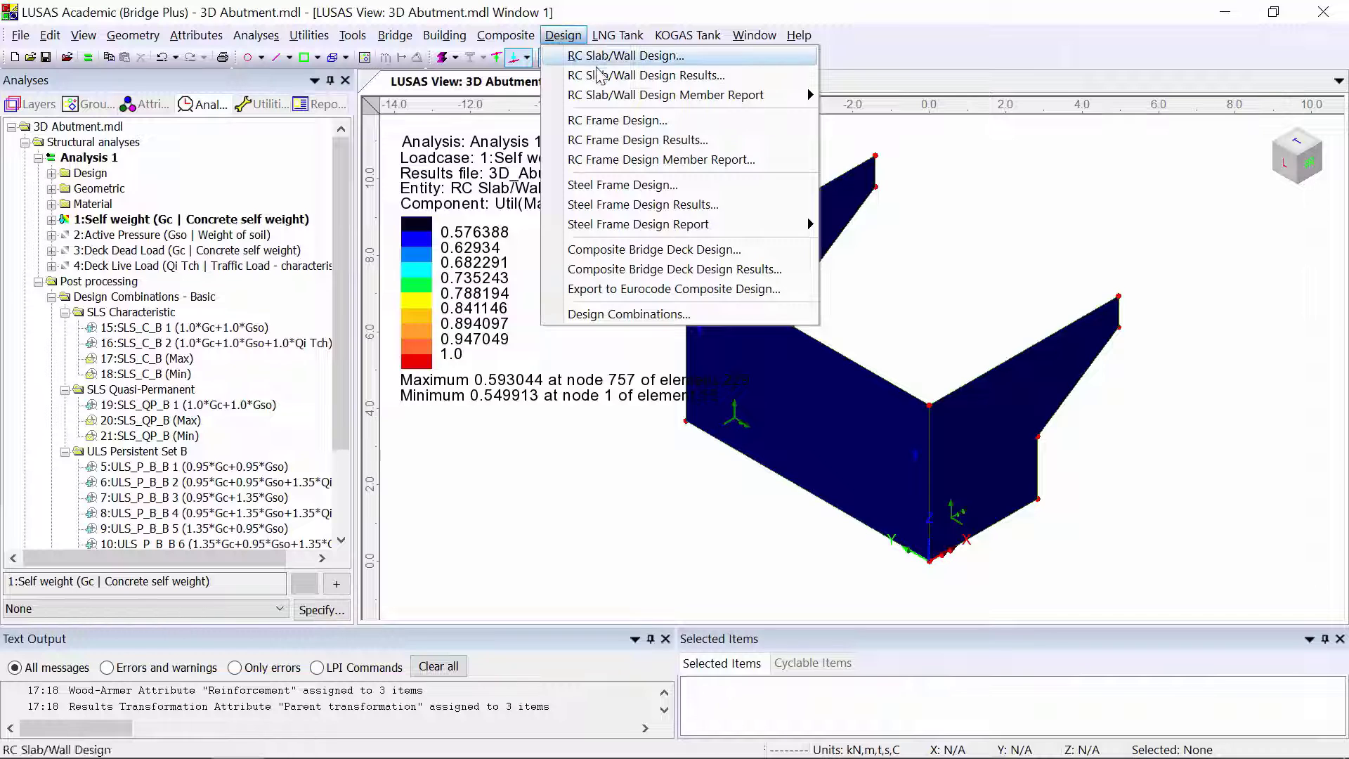
pyautogui.click(606, 85)
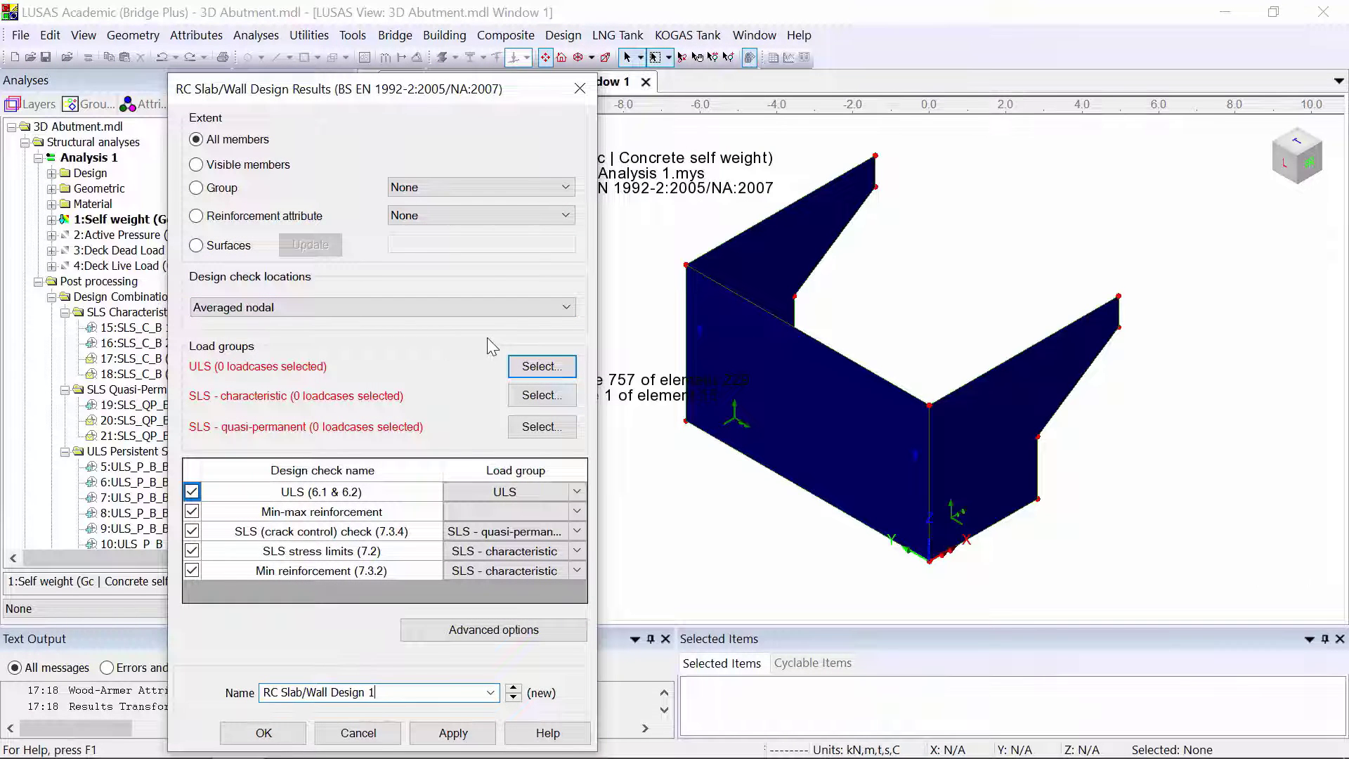
pyautogui.click(540, 366)
pyautogui.scroll(-1, 246, 512)
pyautogui.scroll(-2, 246, 512)
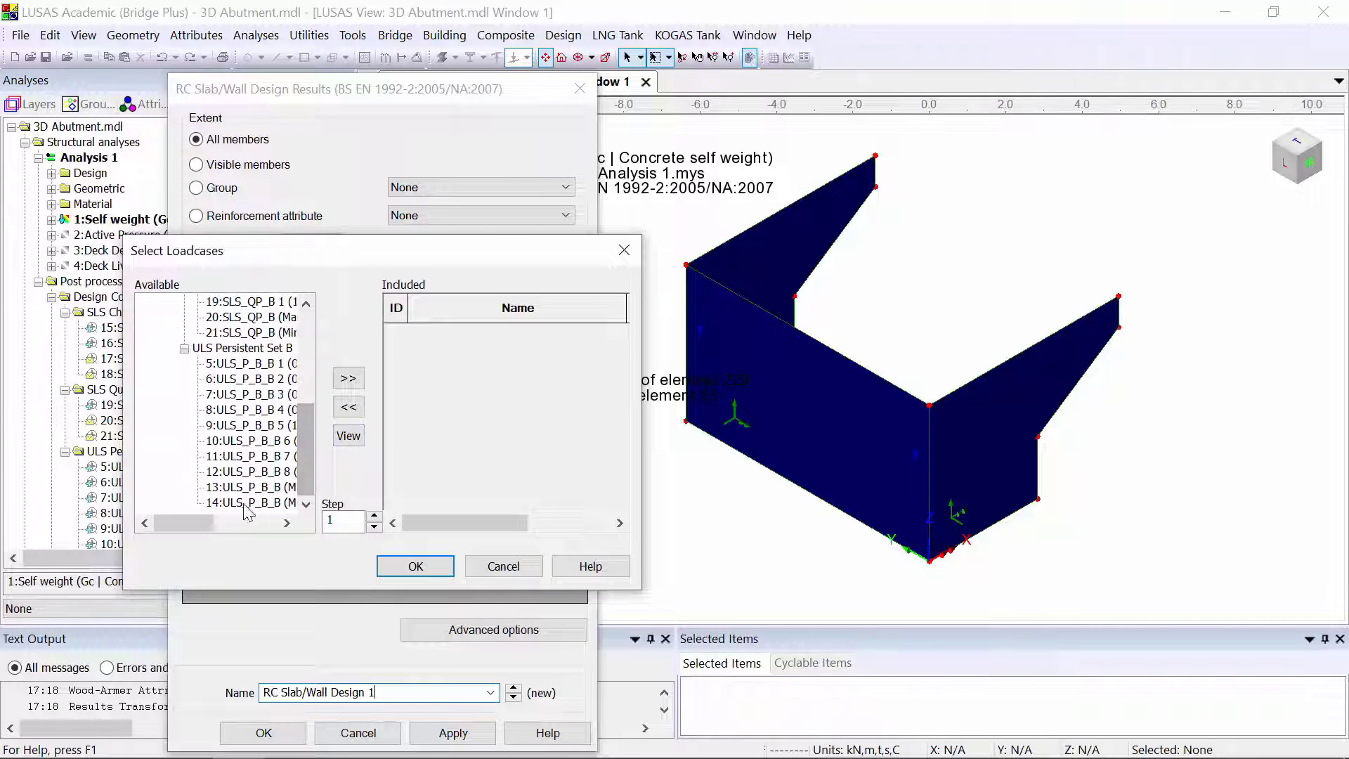
pyautogui.moveTo(184, 521); pyautogui.dragTo(212, 522)
pyautogui.click(200, 487)
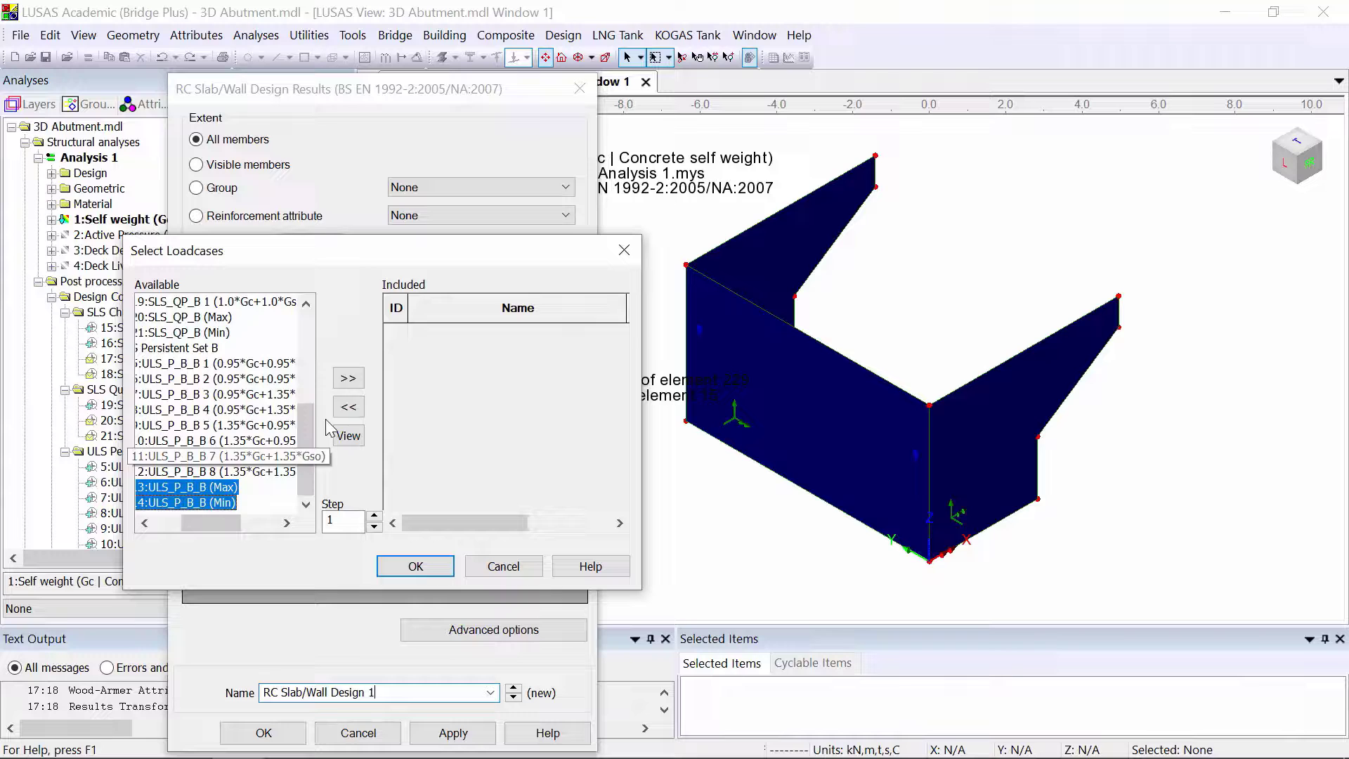
pyautogui.click(349, 378)
pyautogui.click(415, 566)
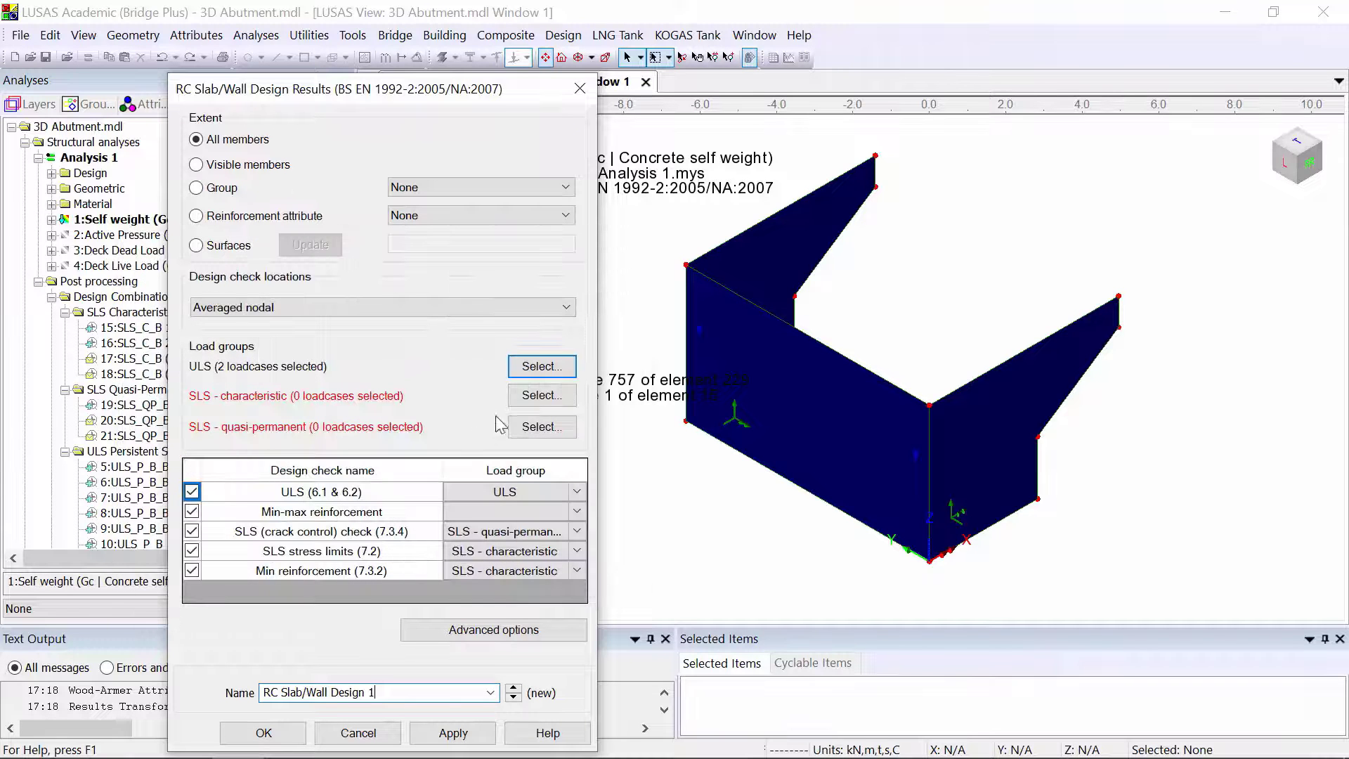
# - Add SLS_C_B Max/Min and SLS_QP_B 1 loadcases and run the design check
pyautogui.click(540, 395)
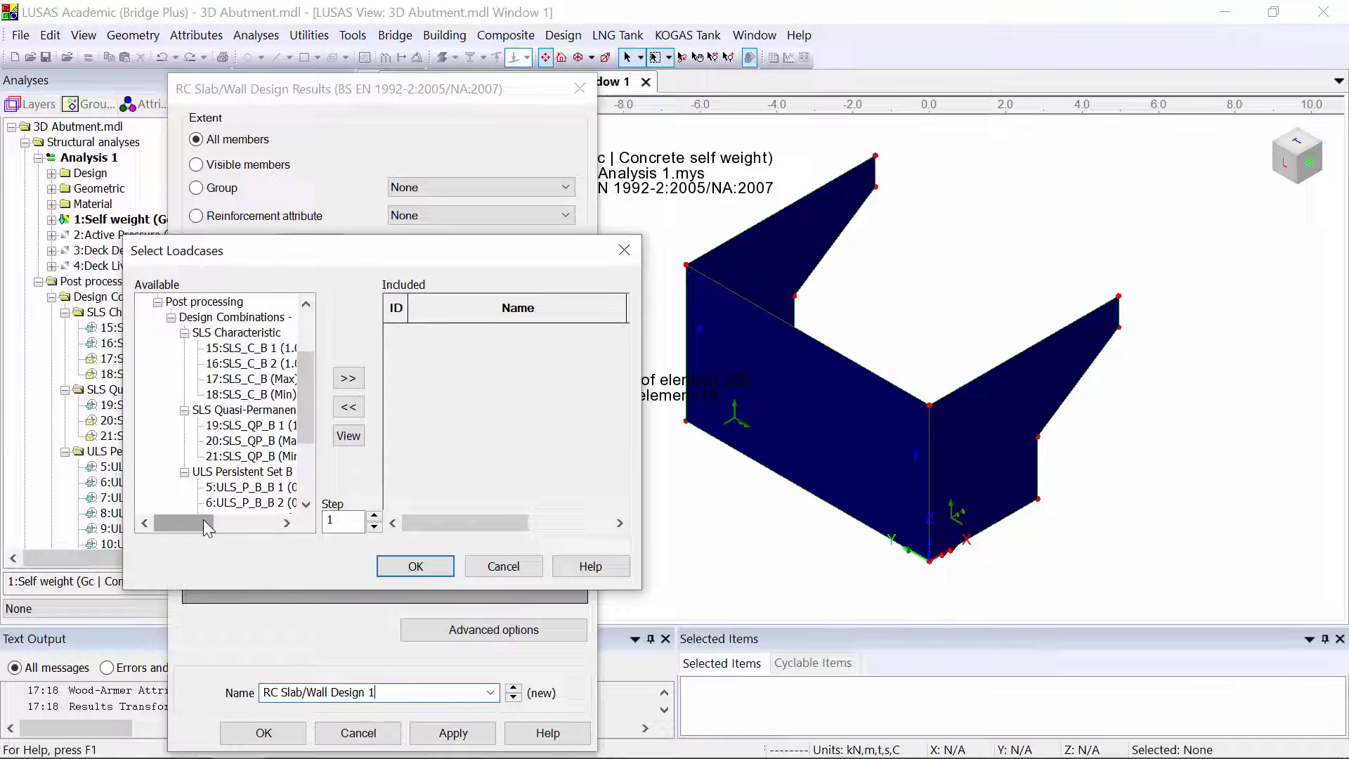
pyautogui.moveTo(206, 524); pyautogui.dragTo(234, 524)
pyautogui.click(211, 381)
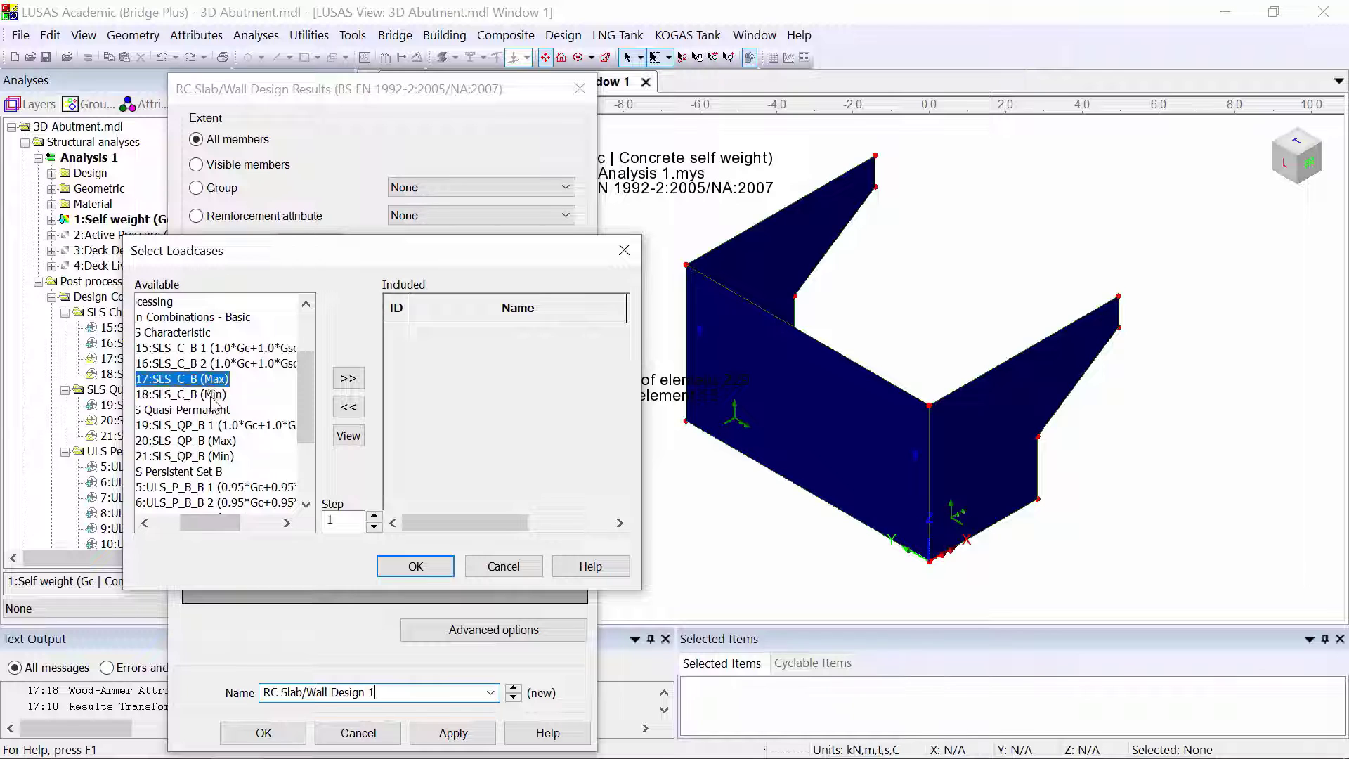
pyautogui.click(348, 377)
pyautogui.click(415, 566)
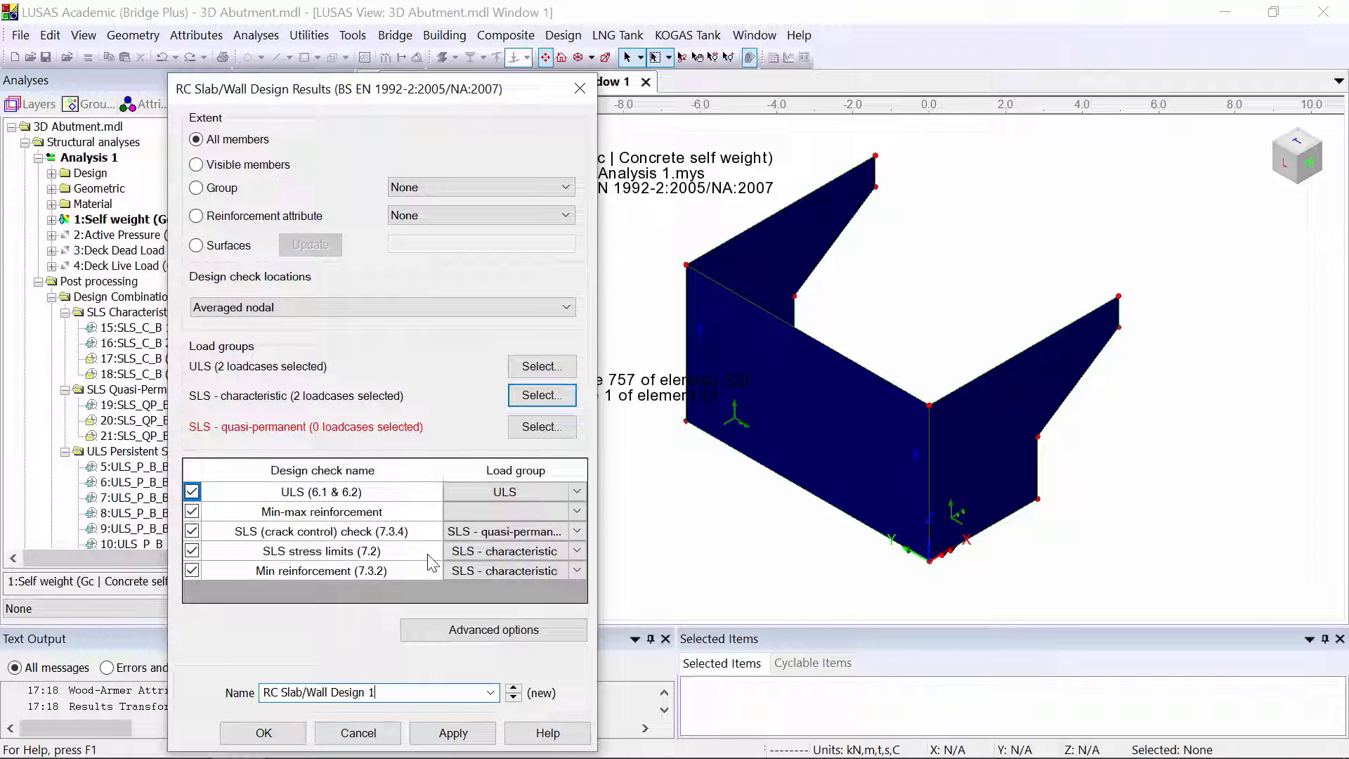
pyautogui.click(540, 427)
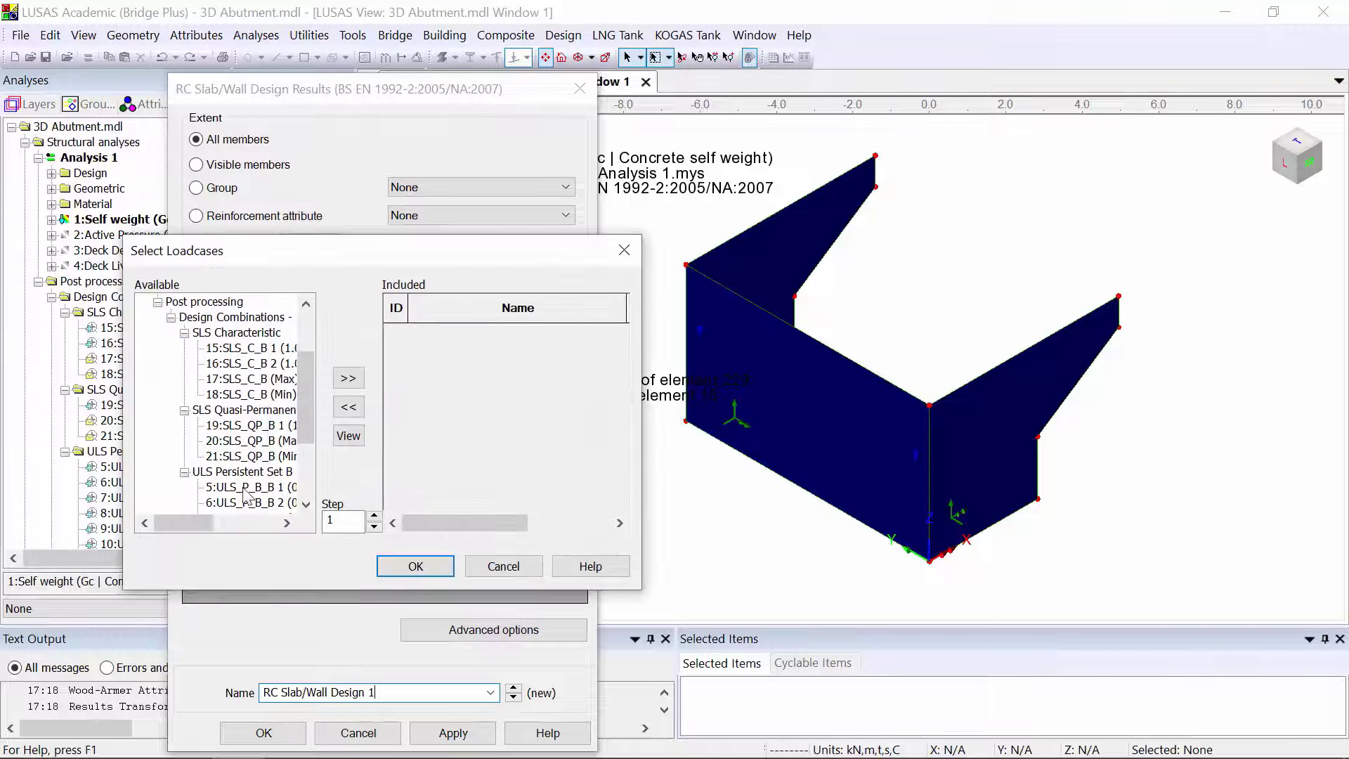
pyautogui.click(269, 426)
pyautogui.click(348, 378)
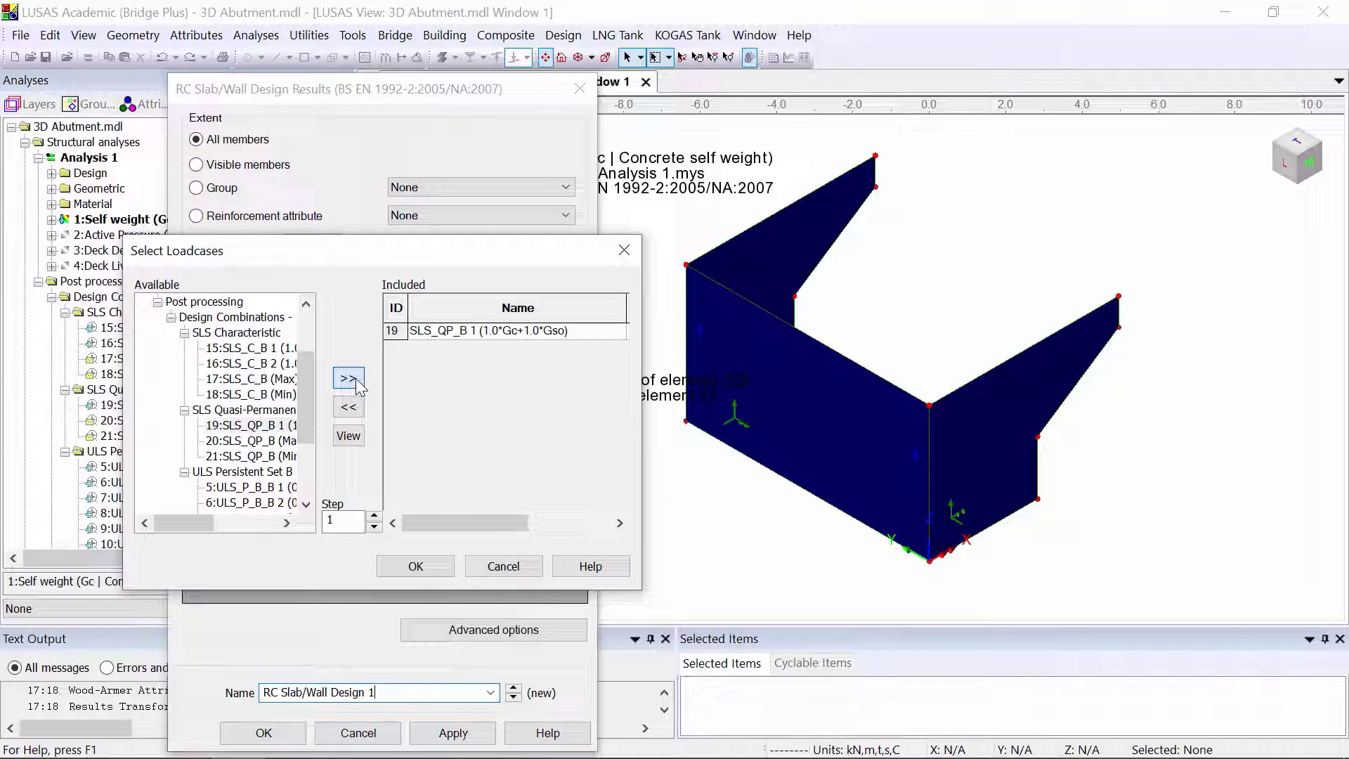
pyautogui.click(416, 566)
pyautogui.click(264, 733)
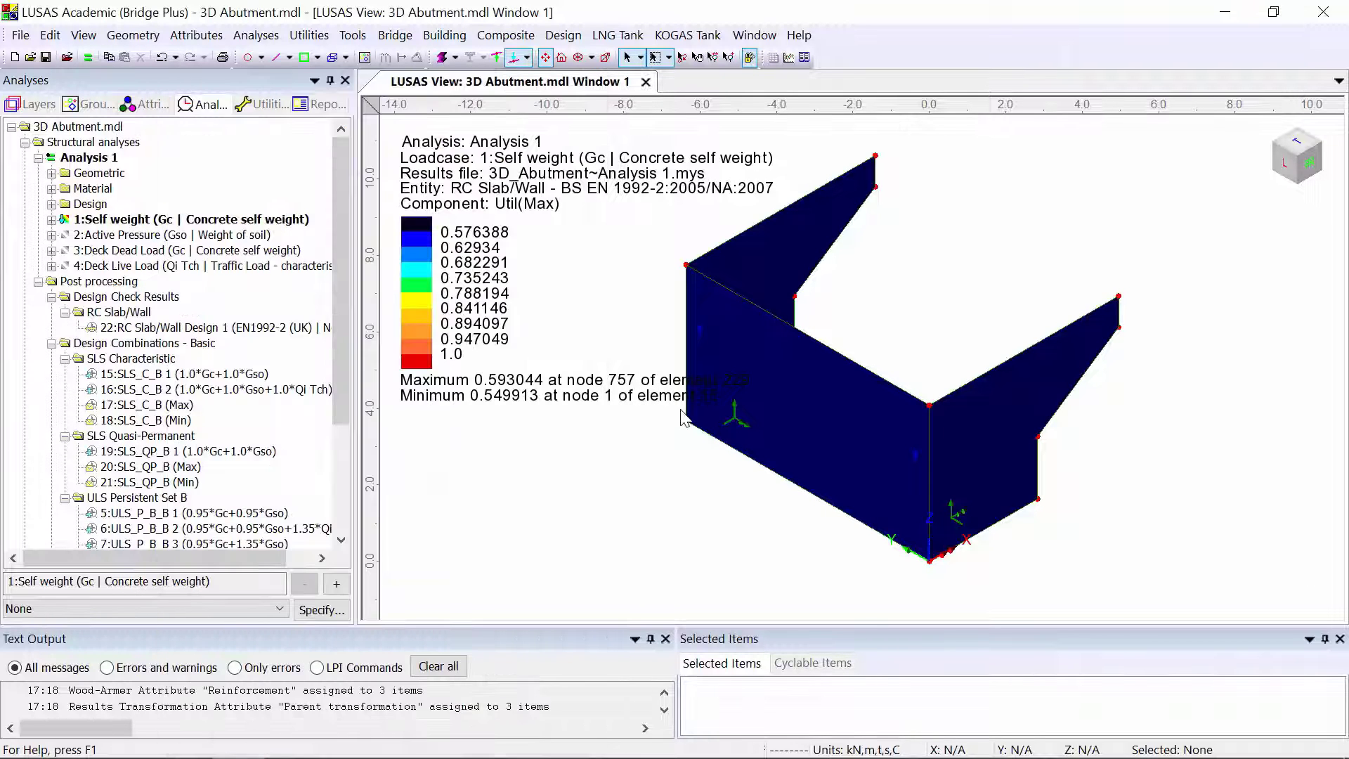
# - Set 22:RC Slab/Wall Design 1 active to show its enveloped Util(Max) contours
pyautogui.rightClick(252, 332)
pyautogui.click(309, 342)
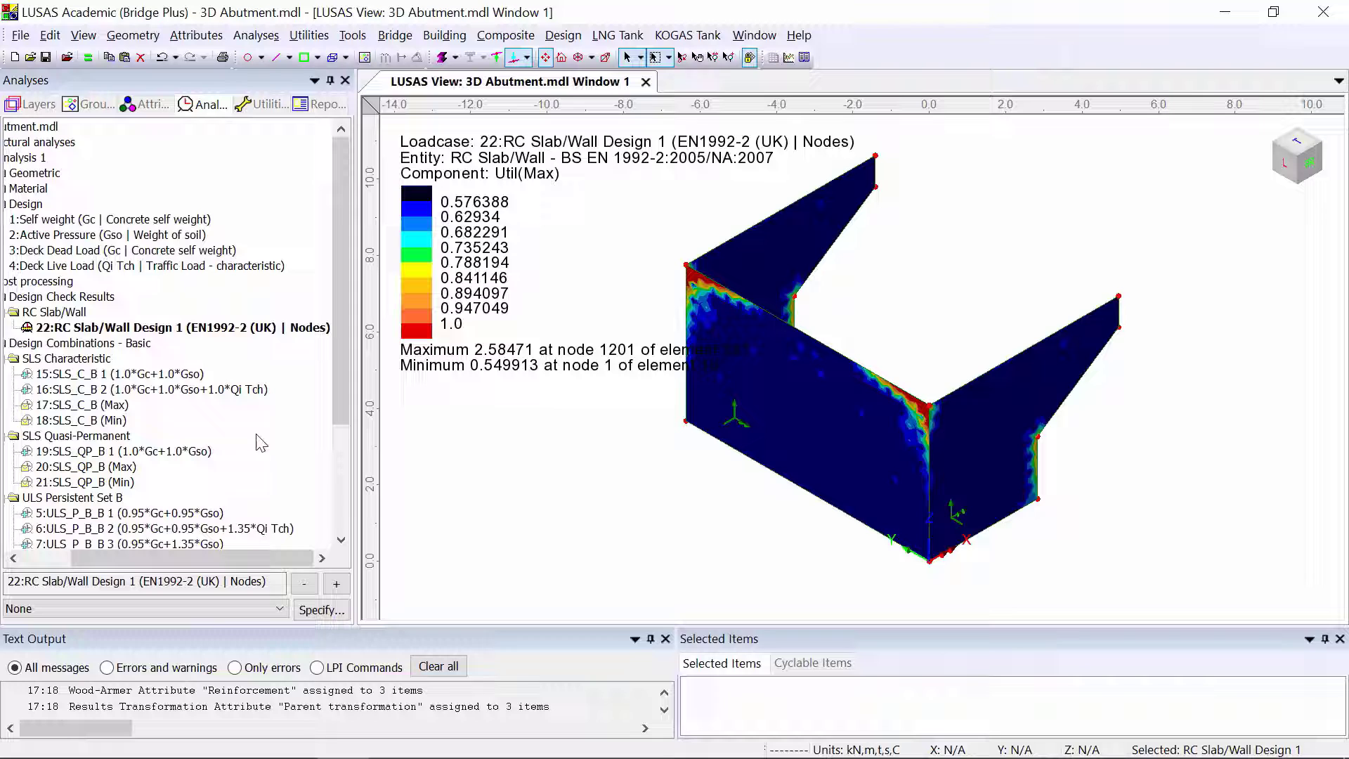
pyautogui.click(234, 327)
# - Open the design results table and sort the Summary and ULS tabs by Util(Max)
pyautogui.rightClick(237, 327)
pyautogui.click(275, 362)
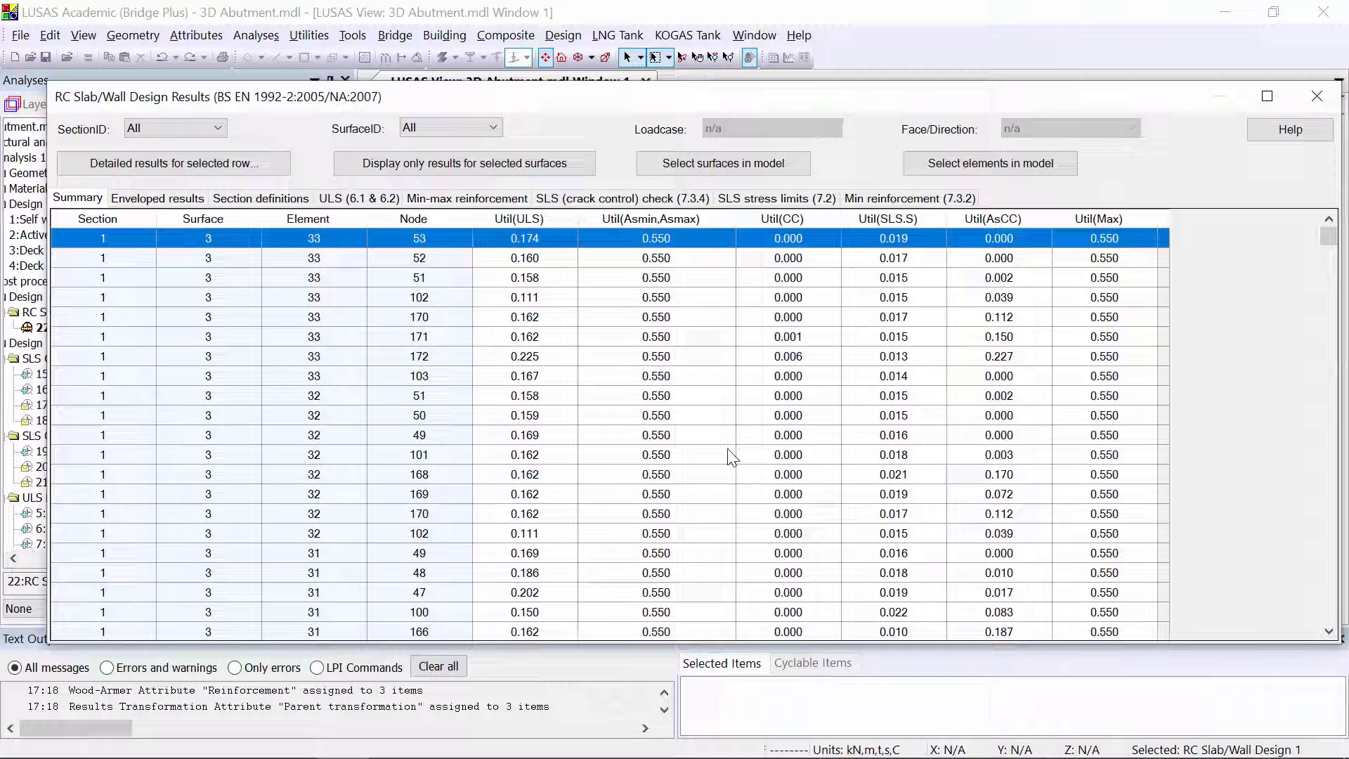
pyautogui.click(1085, 219)
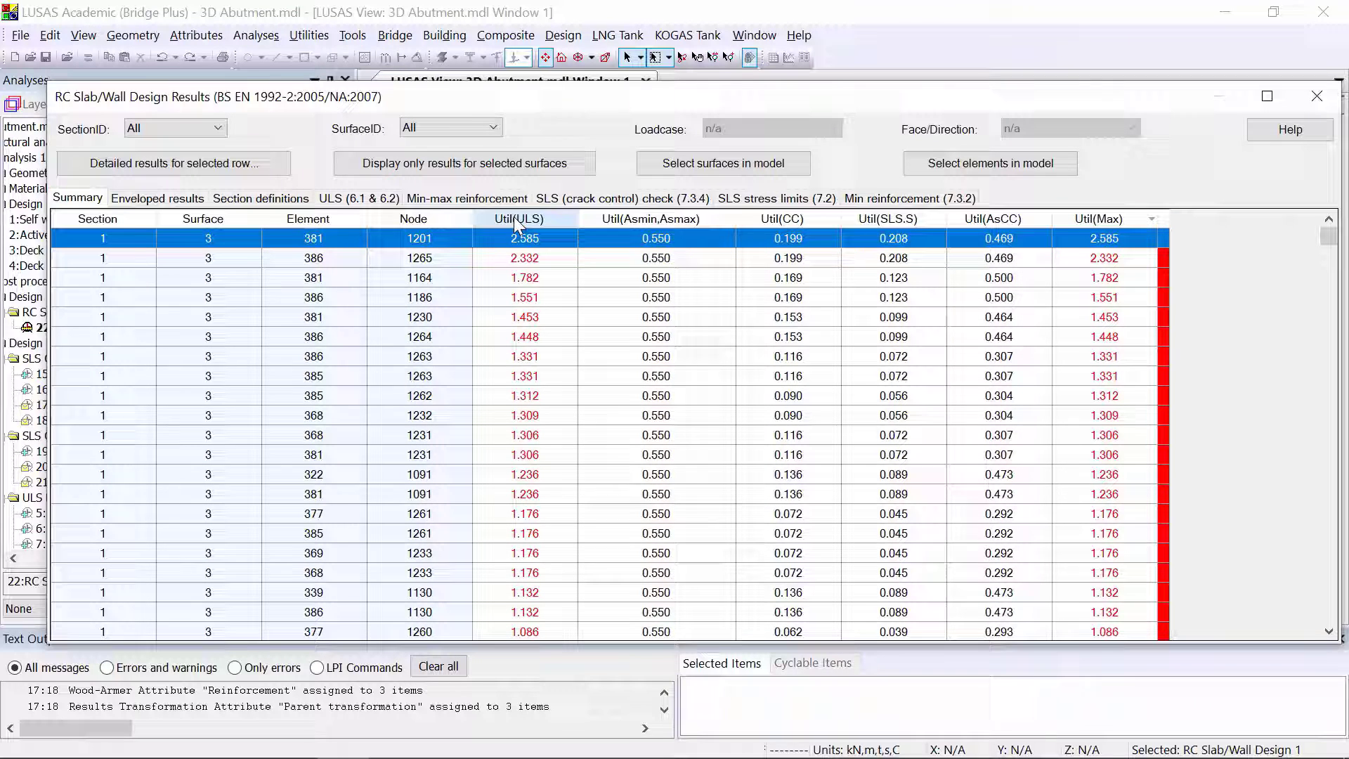
pyautogui.click(359, 199)
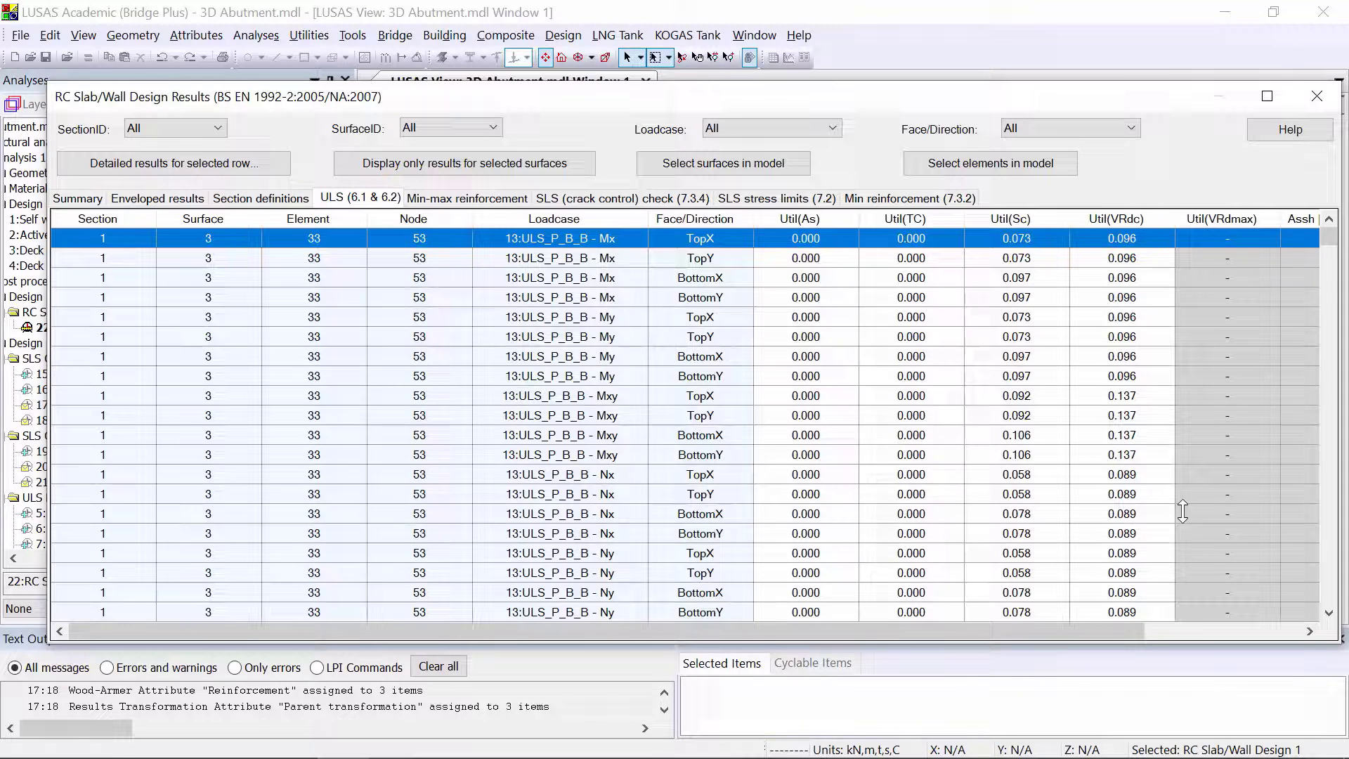
pyautogui.click(1194, 634)
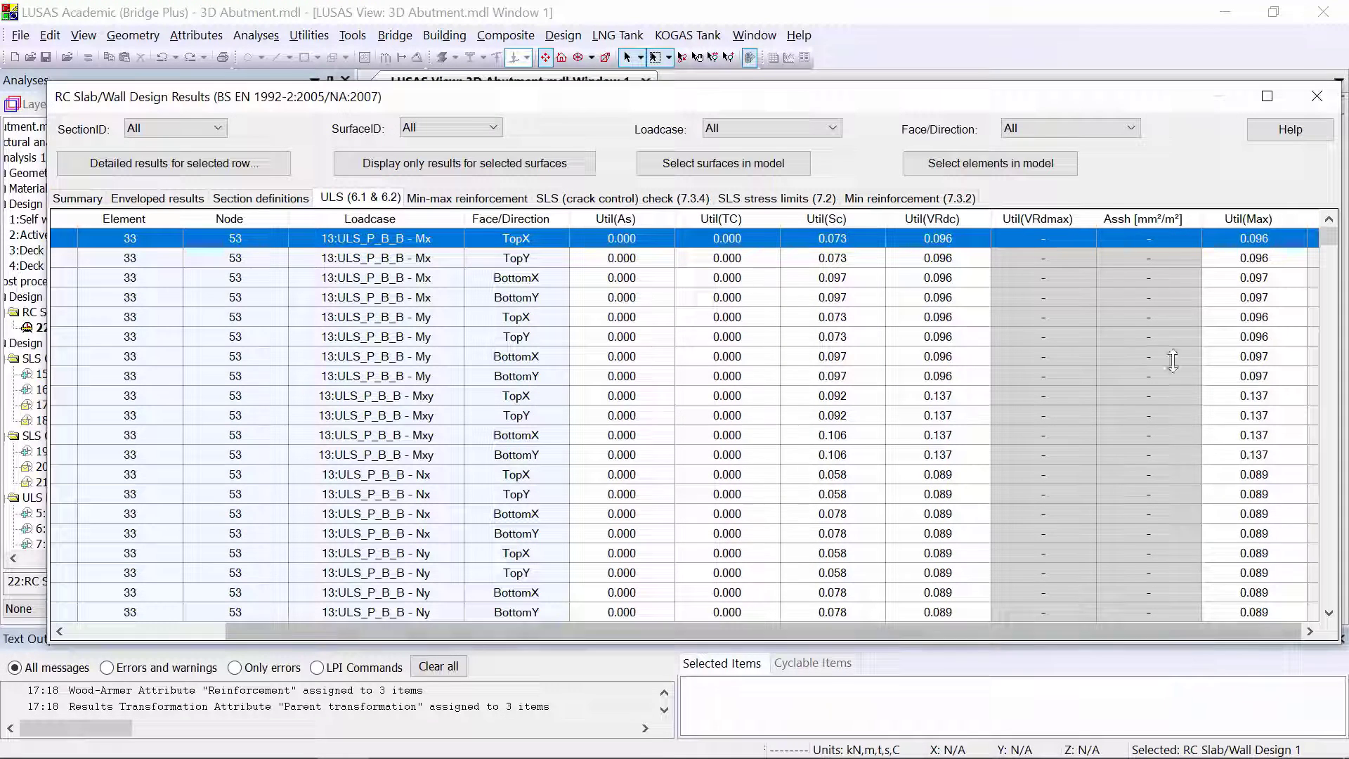
pyautogui.click(1239, 220)
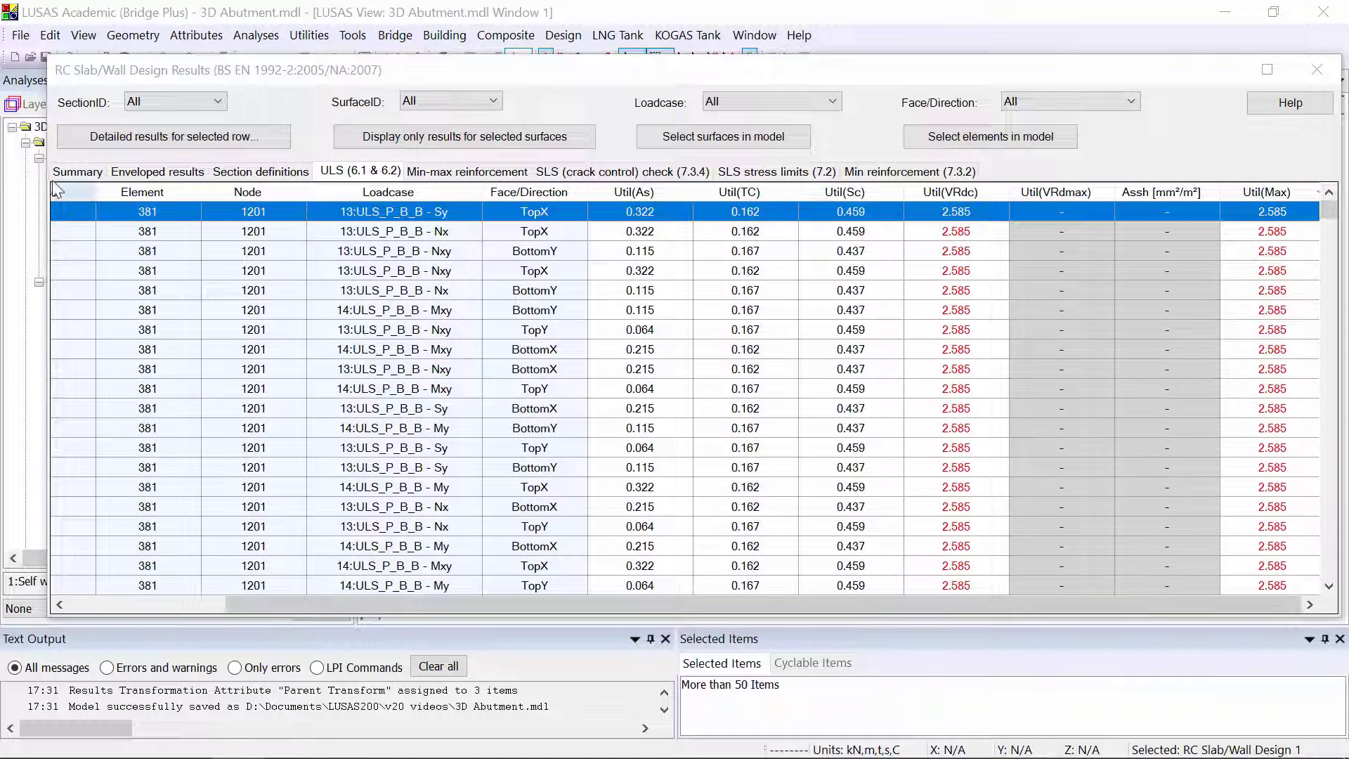
# - Open the detailed ULS calculation for element 381, node 1201
pyautogui.click(74, 172)
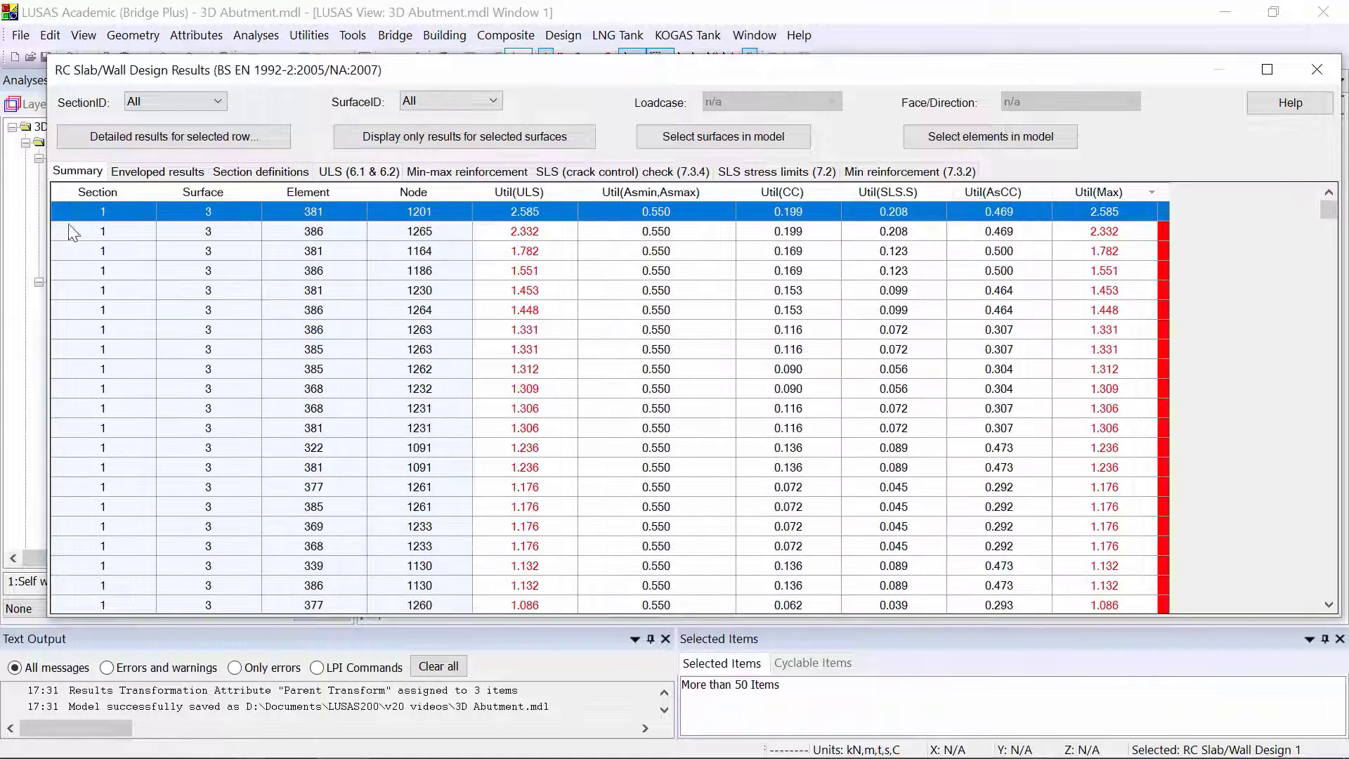
pyautogui.click(140, 138)
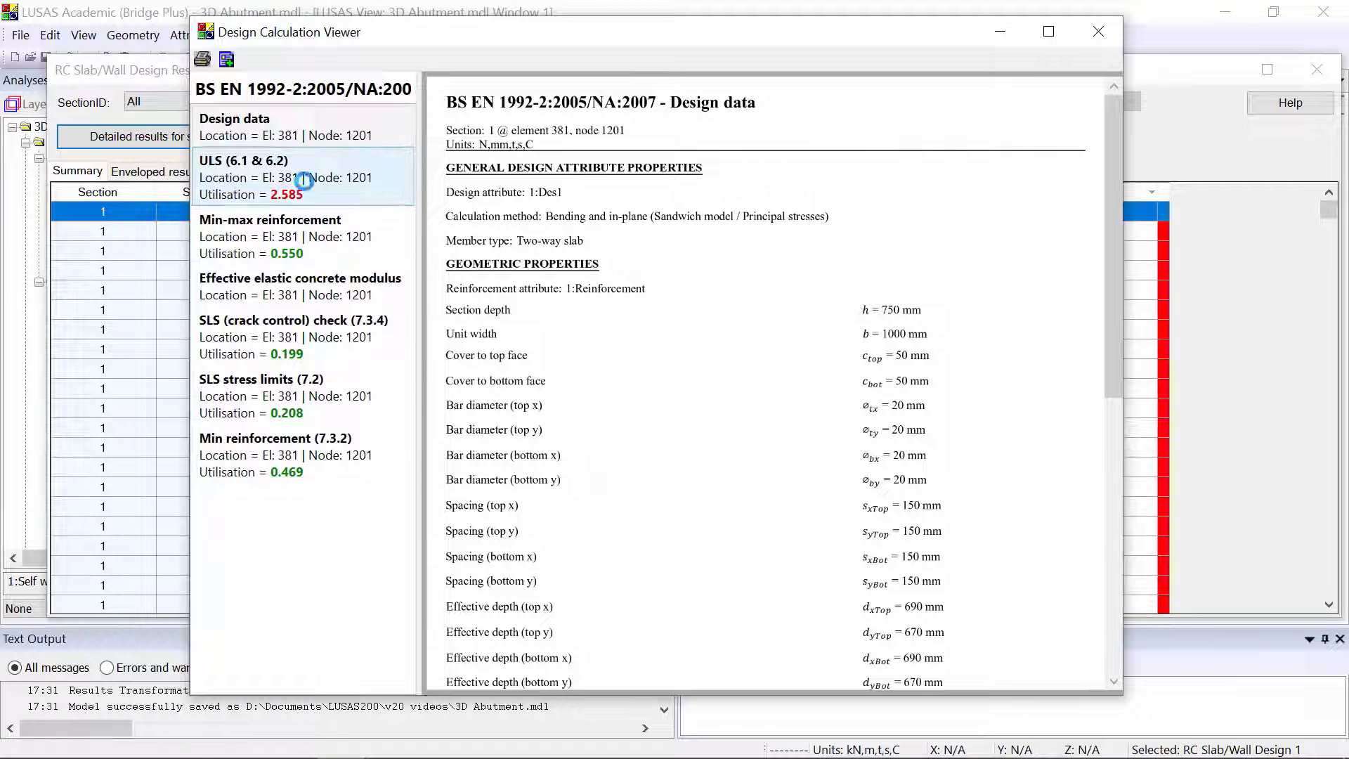
pyautogui.click(302, 180)
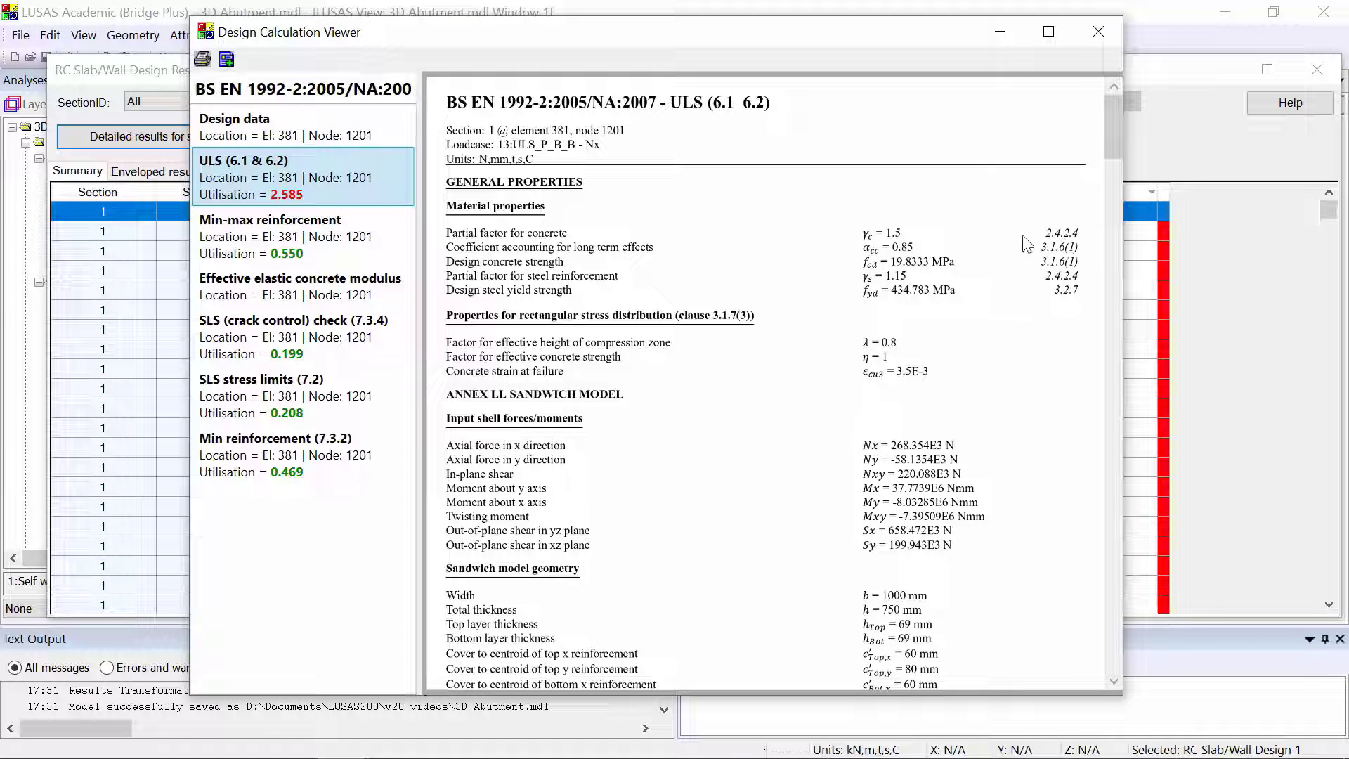
pyautogui.moveTo(1114, 128); pyautogui.dragTo(1097, 443)
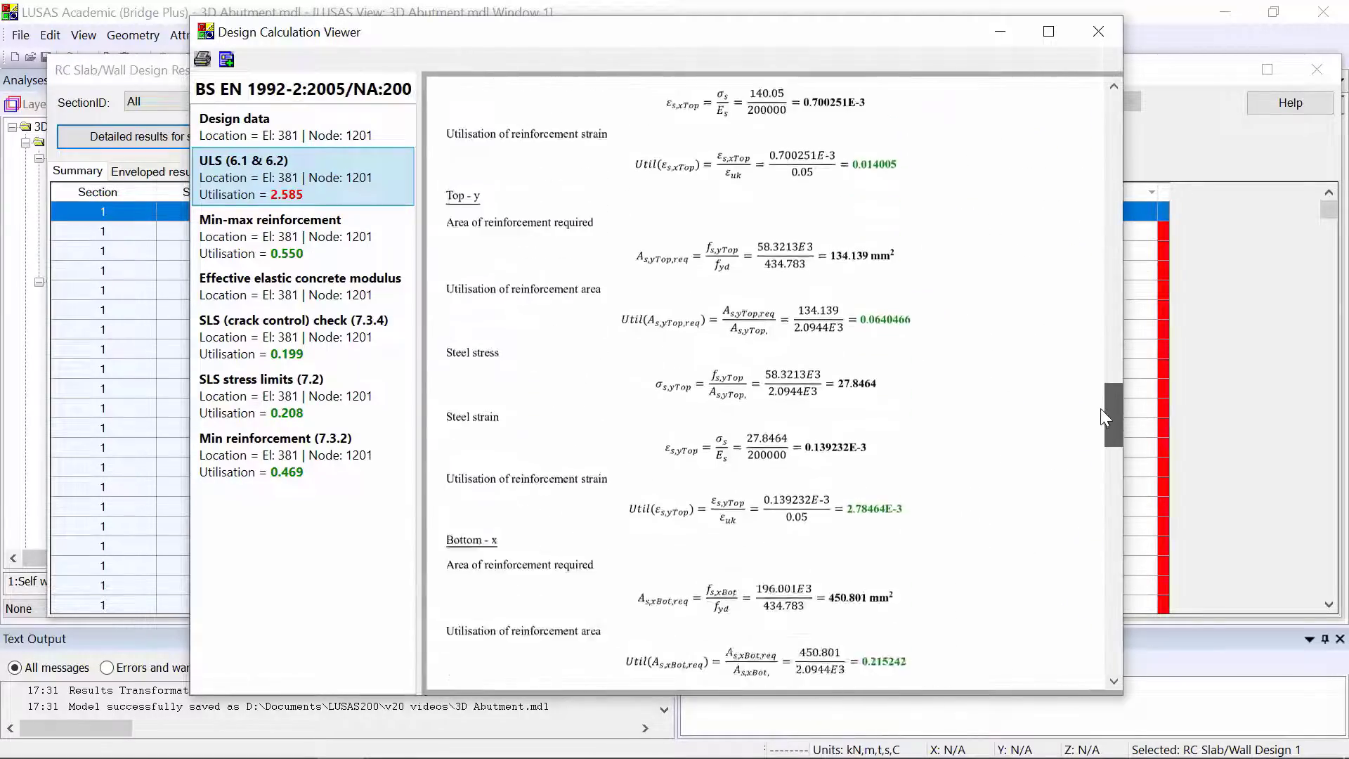
pyautogui.moveTo(1097, 440); pyautogui.dragTo(1086, 627)
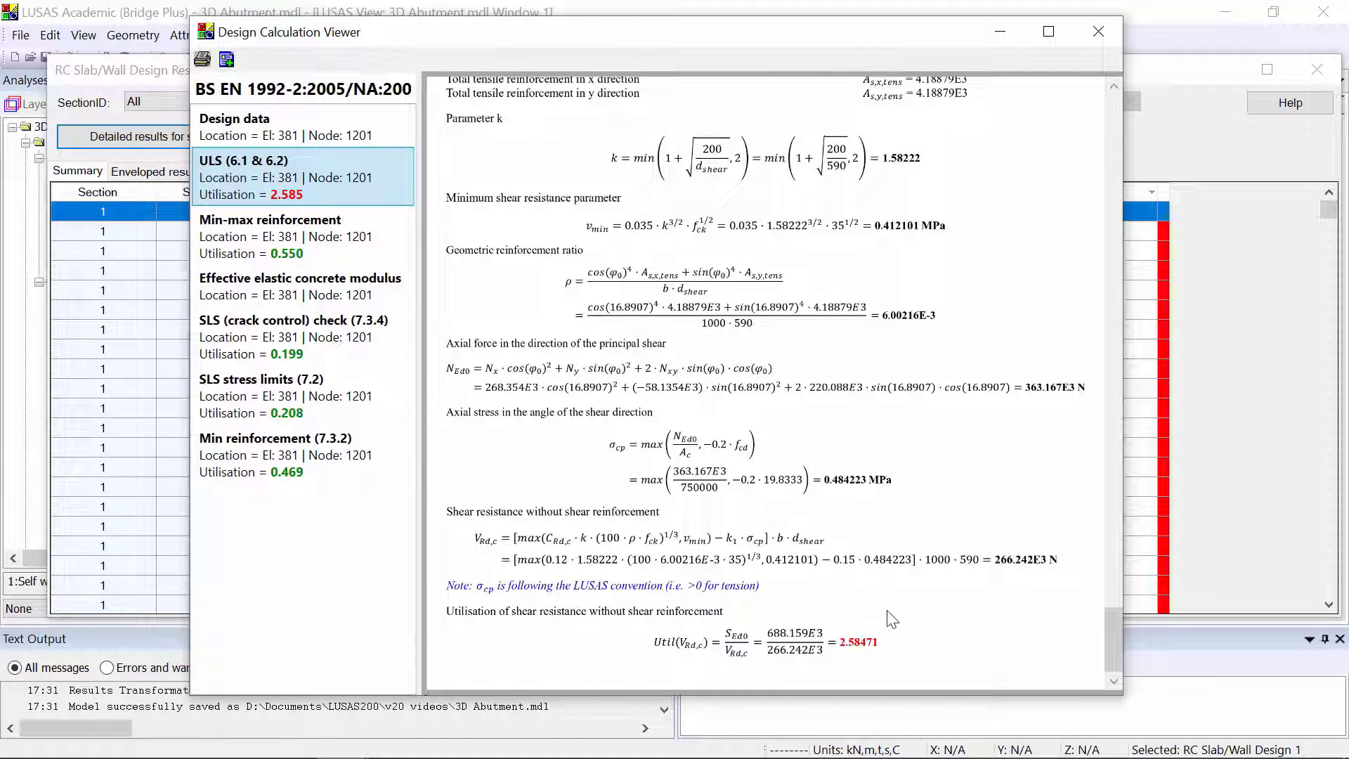